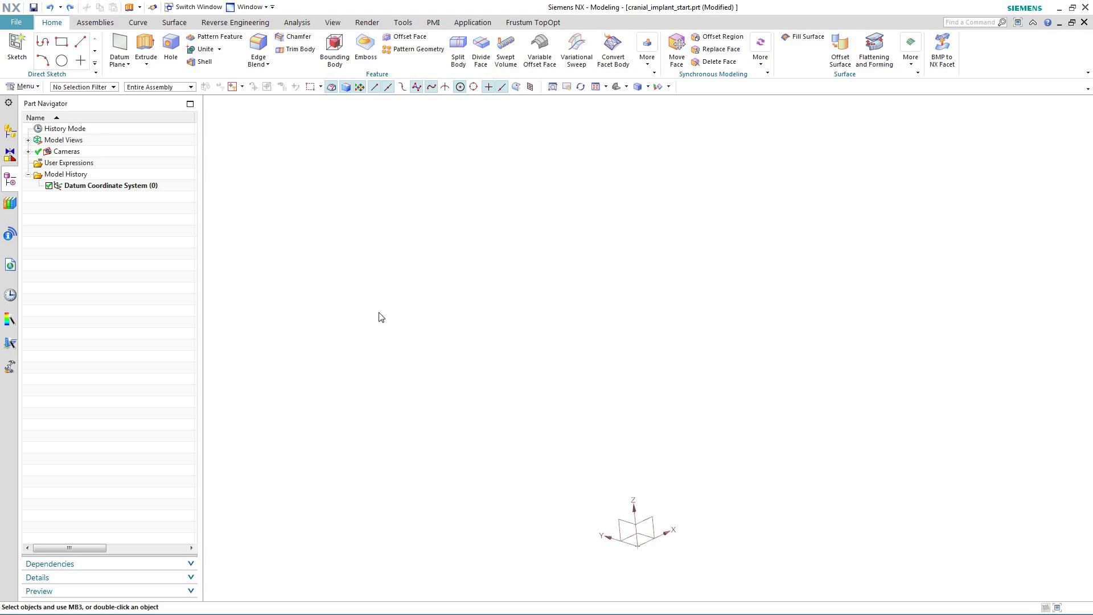
Import the skull scan as an STL file.
{"action": "right_click", "coordinate": [381, 317]}
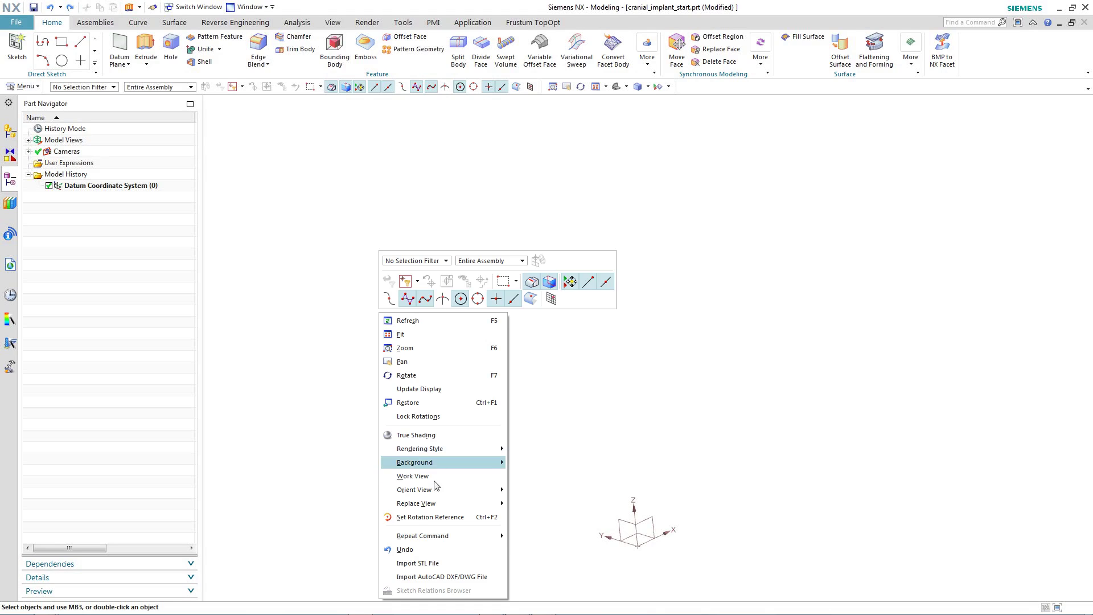
{"action": "left_click", "coordinate": [417, 550]}
{"action": "middle_click", "coordinate": [431, 334]}
Set the skull's display translucency to about 87.
{"action": "key", "text": "ctrl+j"}
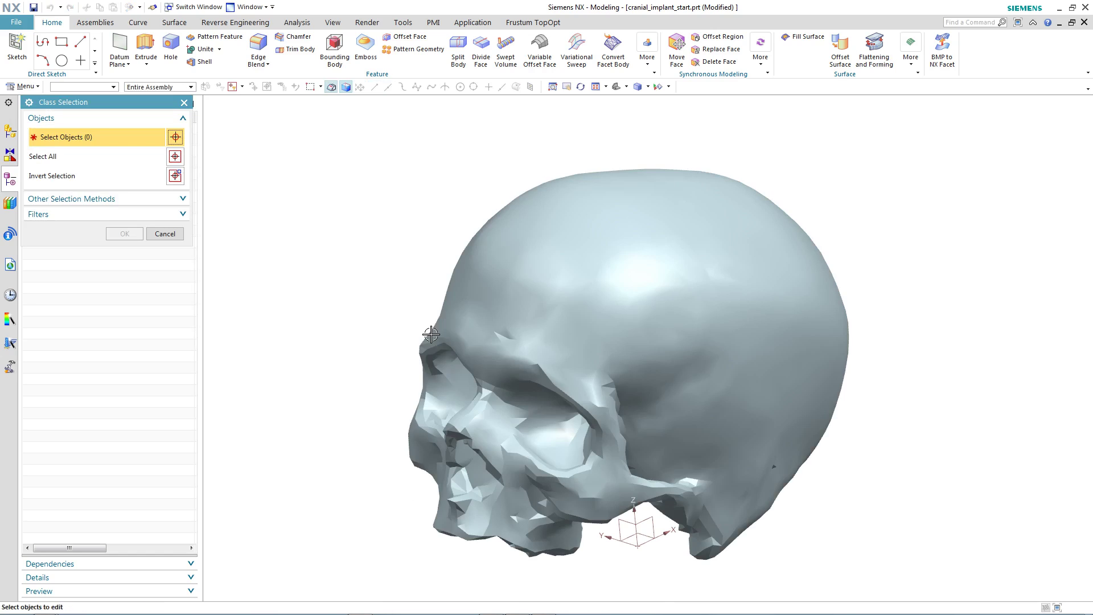
{"action": "left_click", "coordinate": [515, 222]}
{"action": "middle_click", "coordinate": [436, 235]}
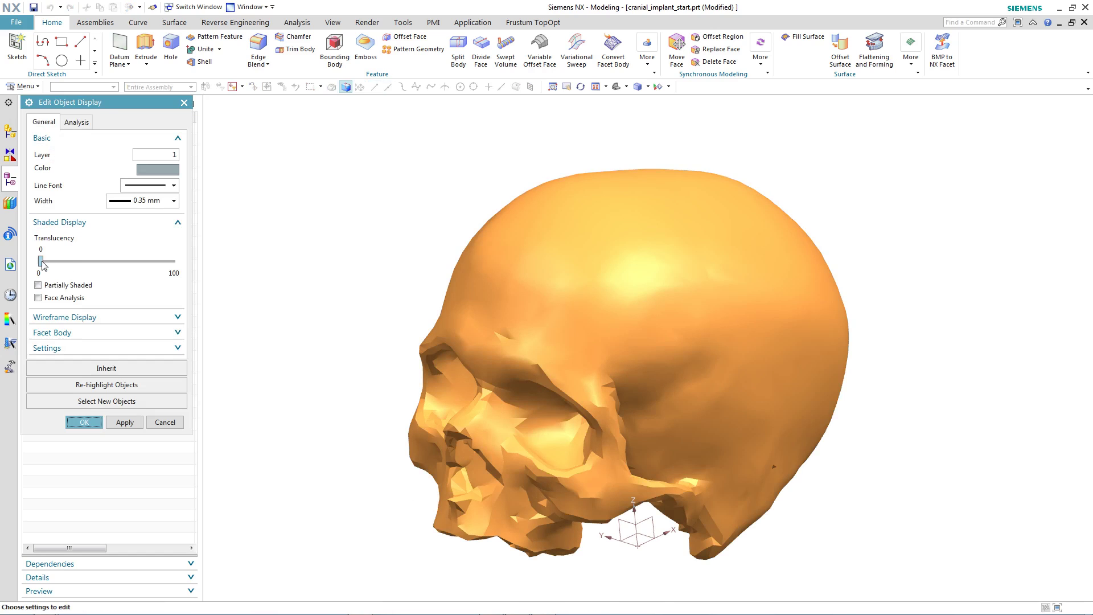
{"action": "left_click_drag", "start_coordinate": [40, 261], "coordinate": [149, 261]}
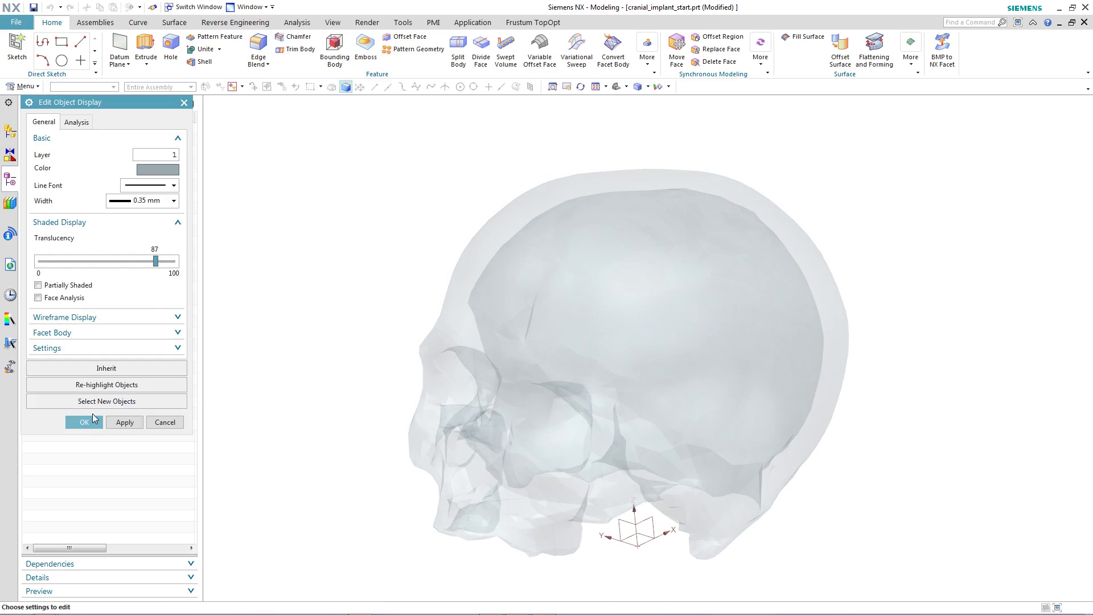
{"action": "left_click", "coordinate": [84, 422]}
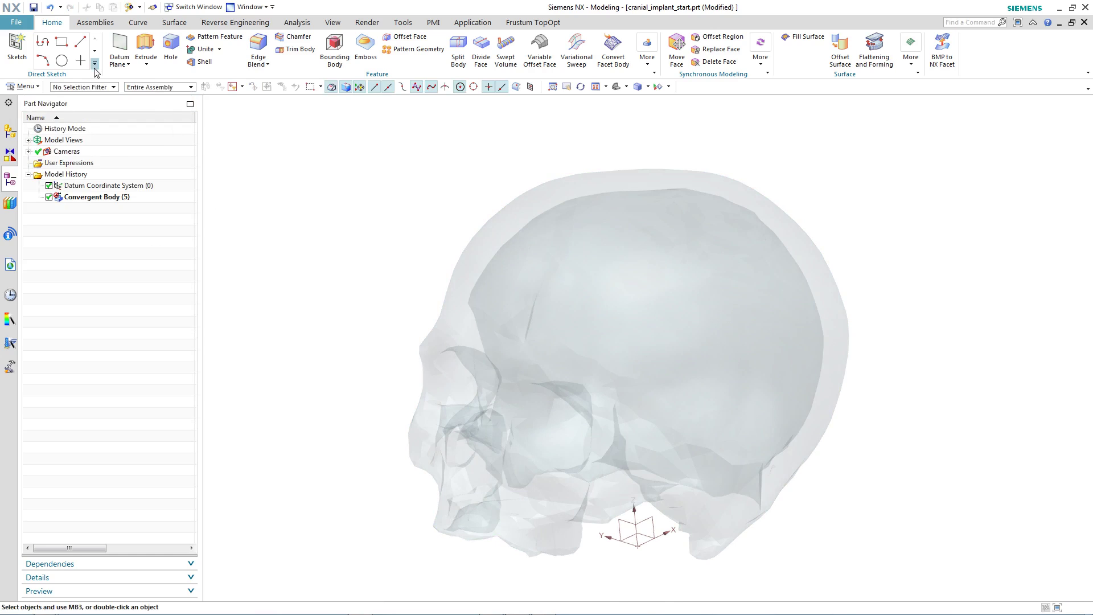
Sketch a closed four-point studio spline loop on the side of the skull.
{"action": "left_click", "coordinate": [43, 41]}
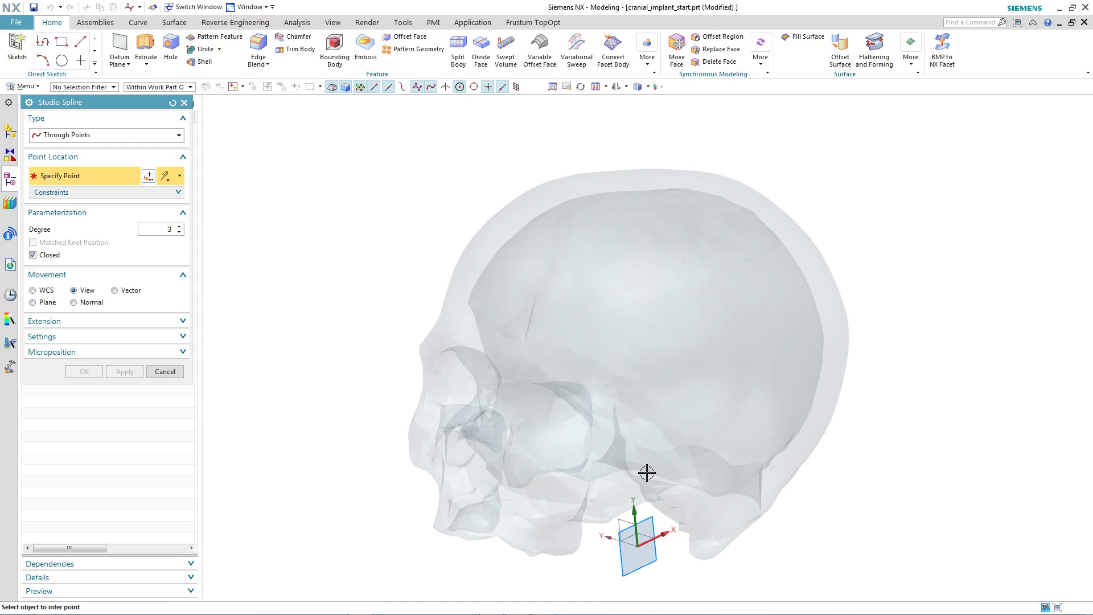
{"action": "middle_click_drag", "start_coordinate": [712, 305], "coordinate": [717, 261]}
{"action": "left_click", "coordinate": [722, 257]}
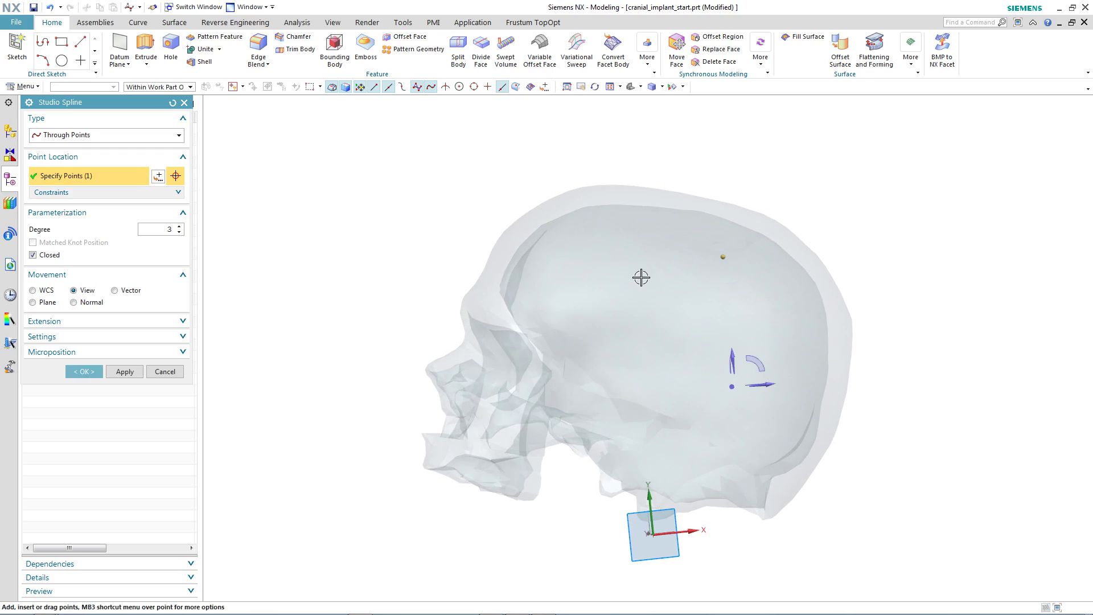
{"action": "left_click", "coordinate": [630, 284]}
{"action": "left_click", "coordinate": [706, 349]}
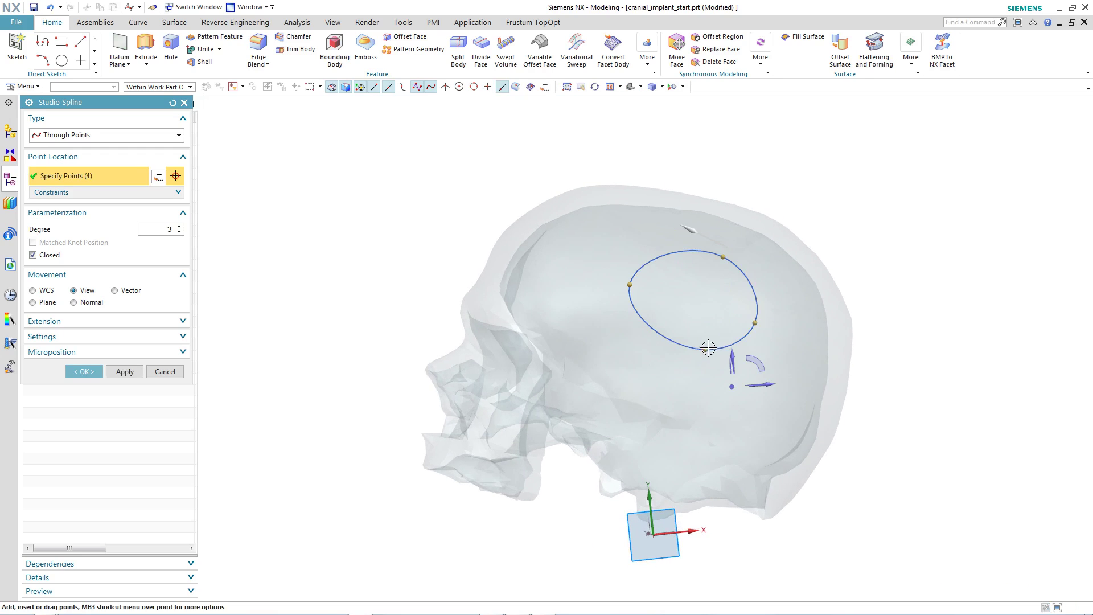
{"action": "left_click_drag", "start_coordinate": [705, 349], "coordinate": [695, 363]}
{"action": "left_click", "coordinate": [761, 337]}
{"action": "left_click_drag", "start_coordinate": [761, 337], "coordinate": [769, 349]}
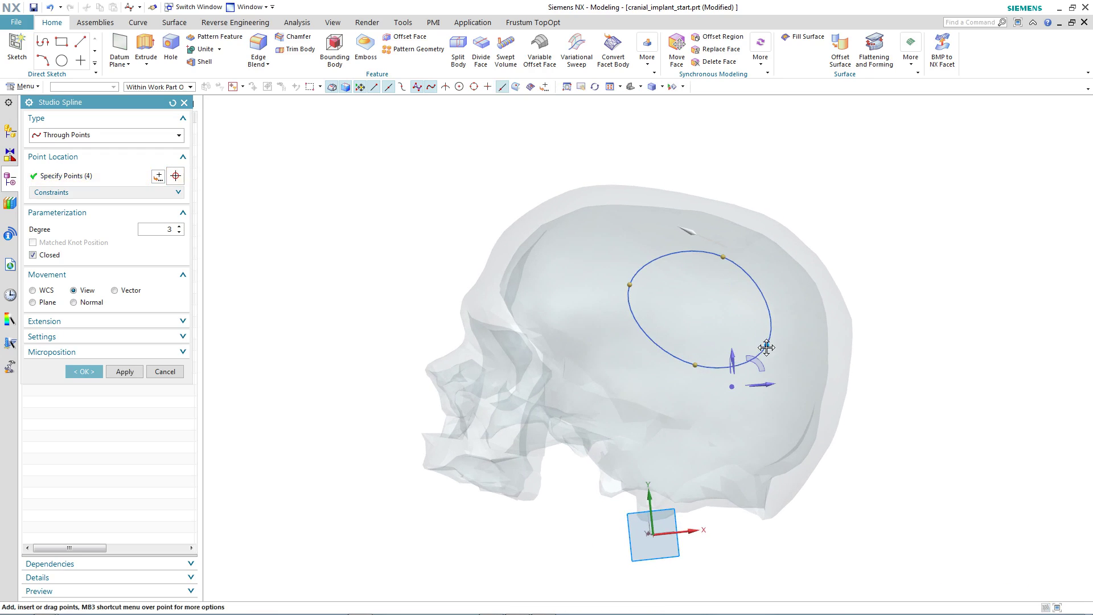
{"action": "middle_click", "coordinate": [404, 267]}
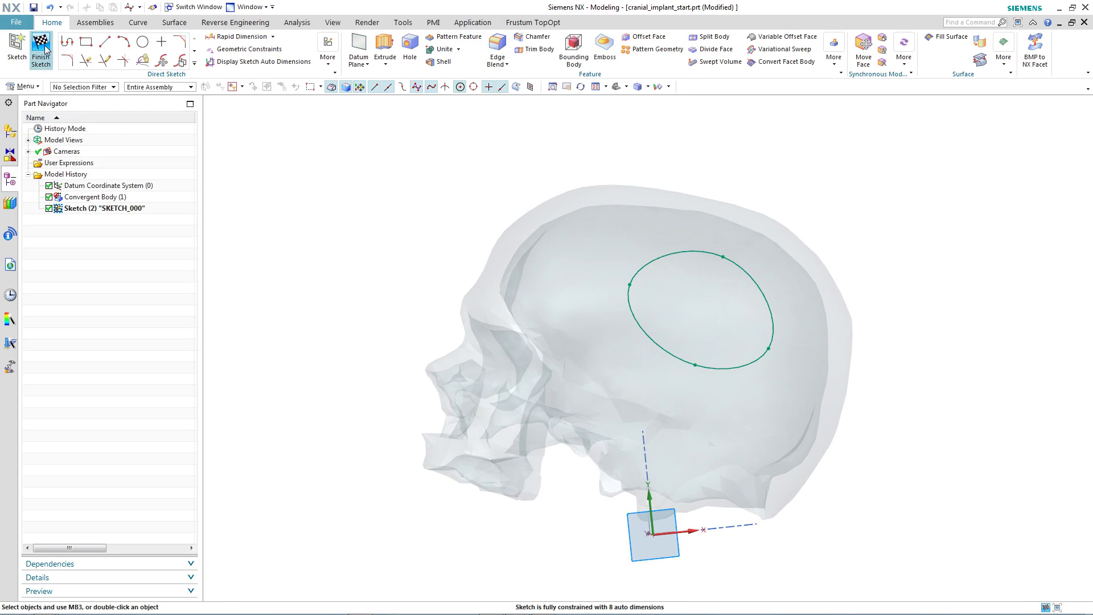
{"action": "left_click", "coordinate": [45, 50]}
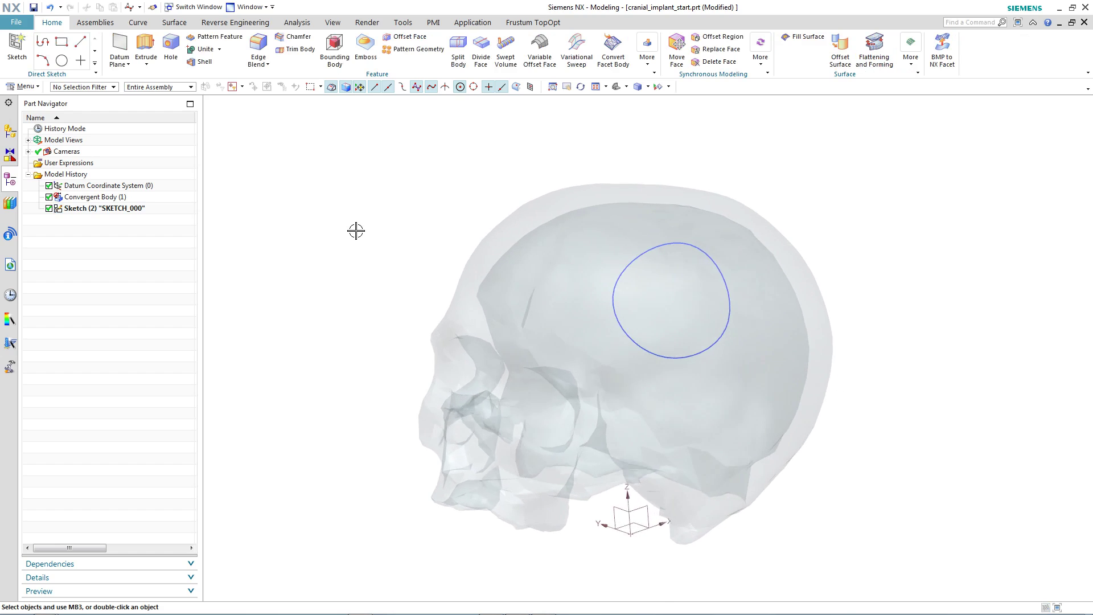
Divide the skull's surface along the spline loop with Divide Face.
{"action": "left_click", "coordinate": [482, 50]}
{"action": "left_click", "coordinate": [672, 207]}
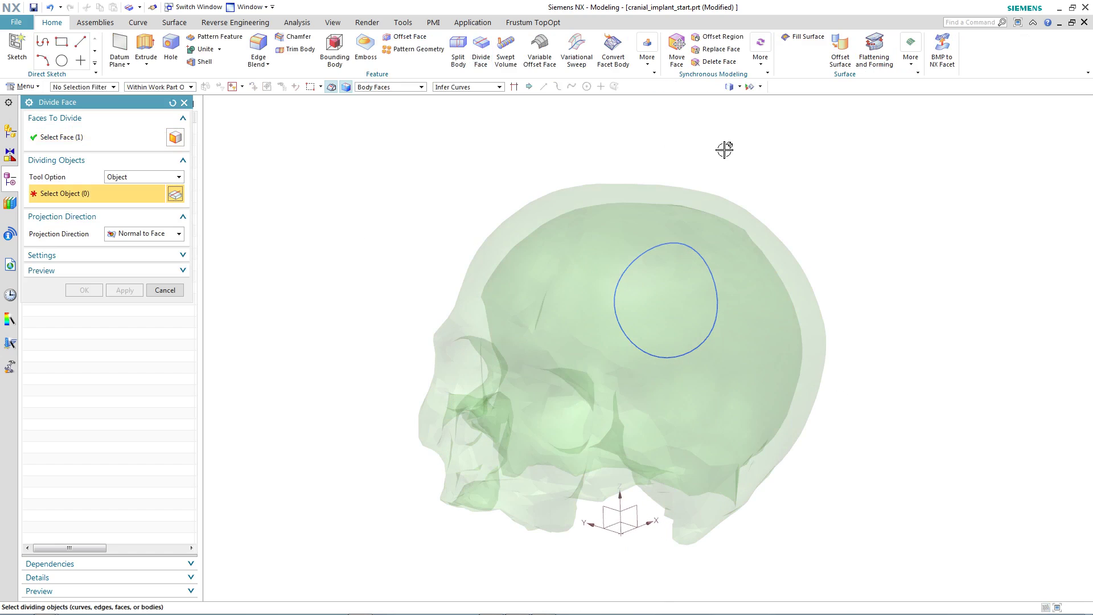
{"action": "left_click", "coordinate": [675, 244]}
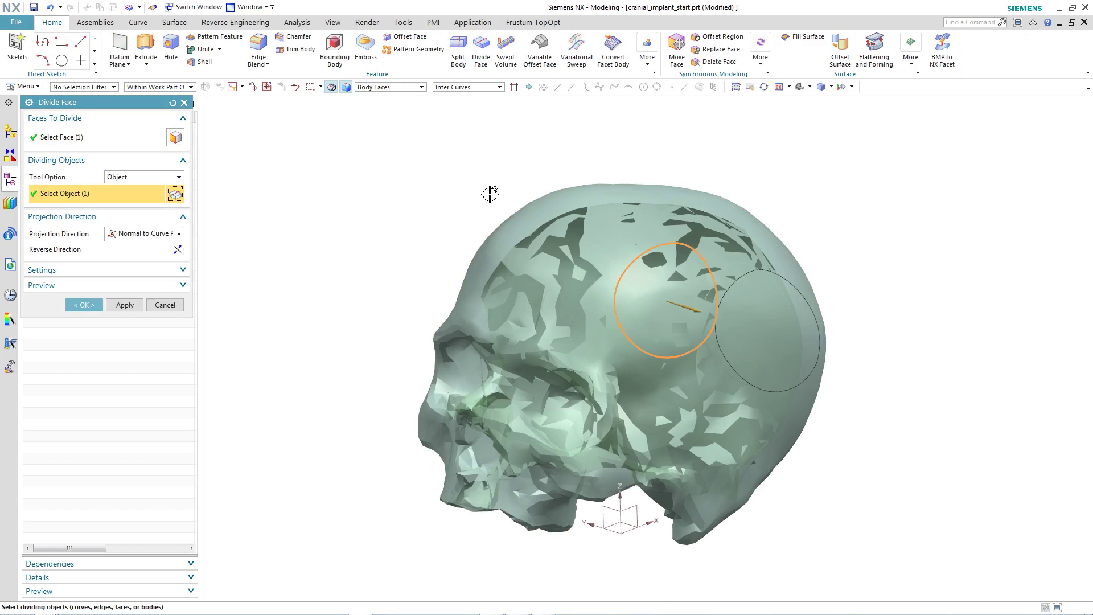
{"action": "middle_click", "coordinate": [405, 210]}
{"action": "middle_click_drag", "start_coordinate": [407, 207], "coordinate": [327, 181]}
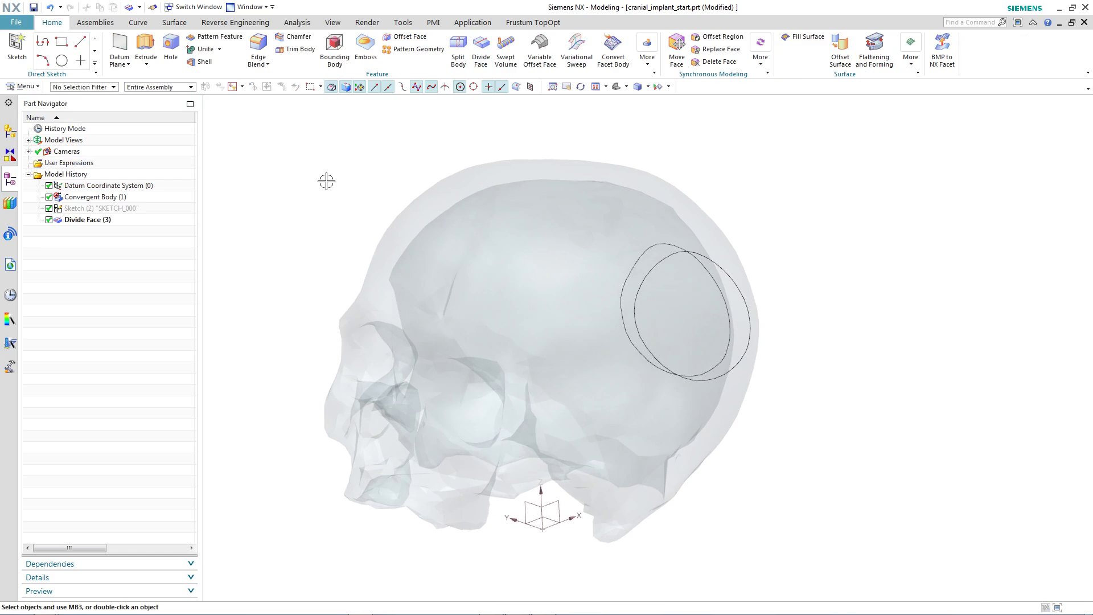
Extrude the divided circular edge 1 mm as a separate body with Boolean None.
{"action": "key", "text": "x"}
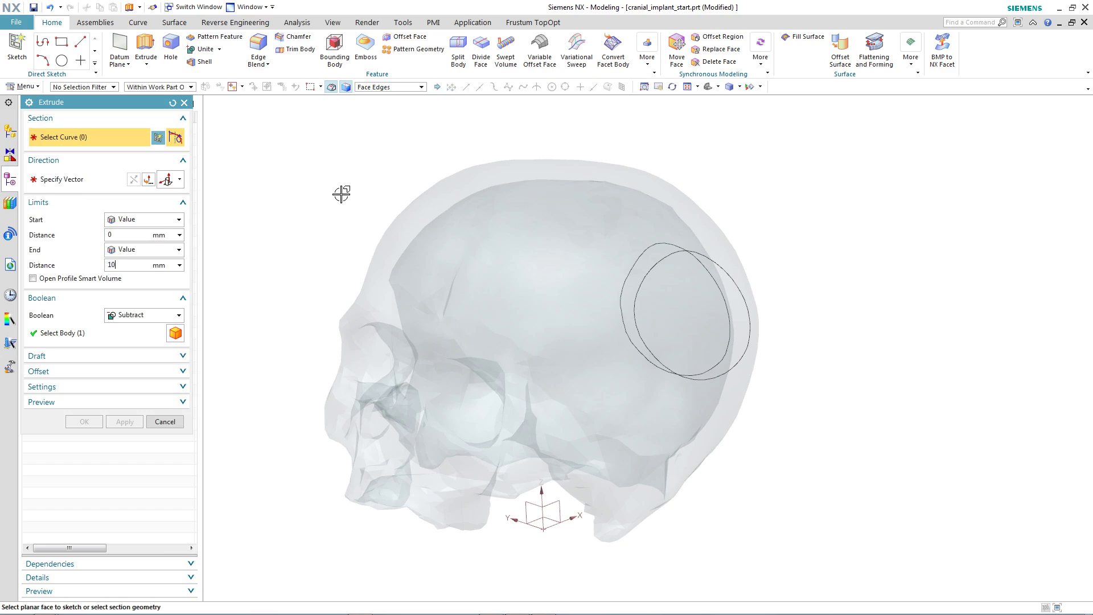
{"action": "left_click", "coordinate": [655, 276]}
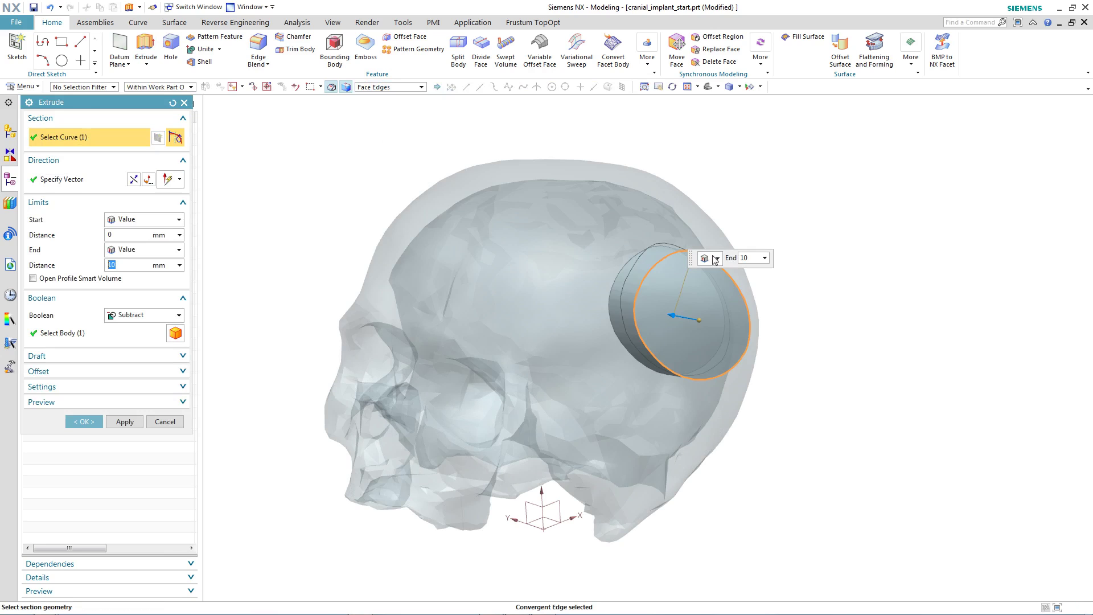
{"action": "middle_click_drag", "start_coordinate": [837, 300], "coordinate": [727, 288]}
{"action": "left_click_drag", "start_coordinate": [727, 288], "coordinate": [610, 354]}
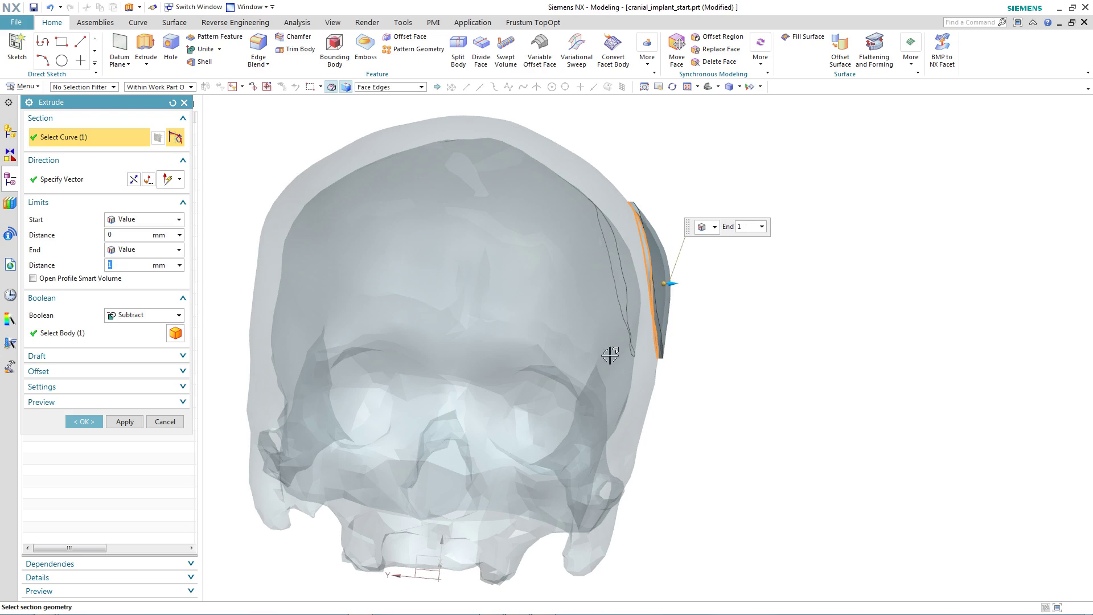
{"action": "left_click", "coordinate": [145, 315]}
{"action": "left_click", "coordinate": [145, 328]}
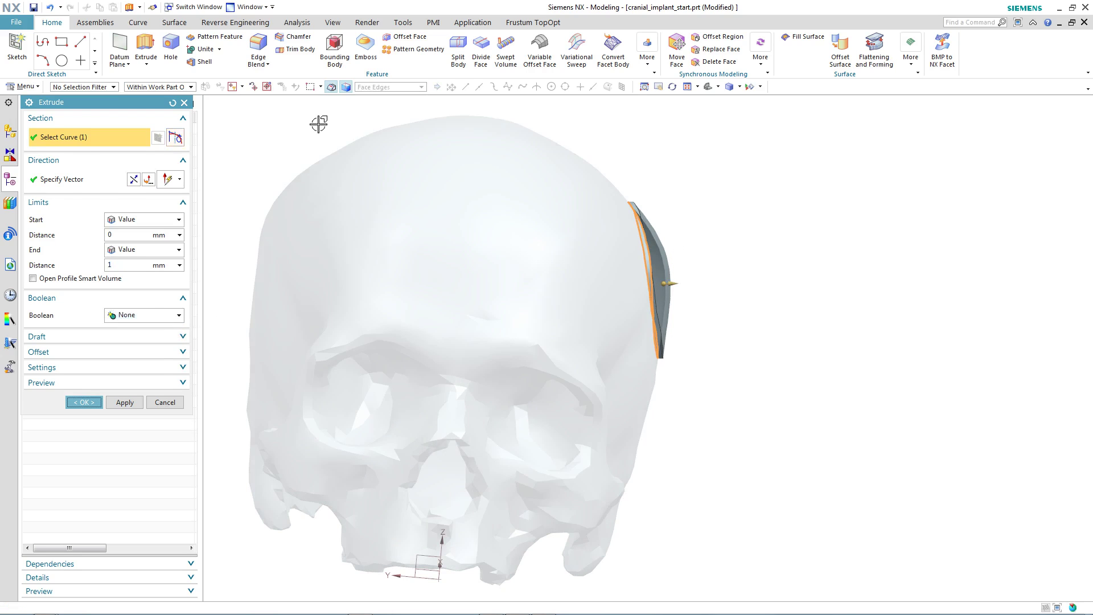
{"action": "middle_click", "coordinate": [312, 120]}
{"action": "middle_click_drag", "start_coordinate": [598, 193], "coordinate": [773, 154]}
{"action": "scroll", "coordinate": [773, 153], "scroll_direction": "up", "scroll_amount": 2}
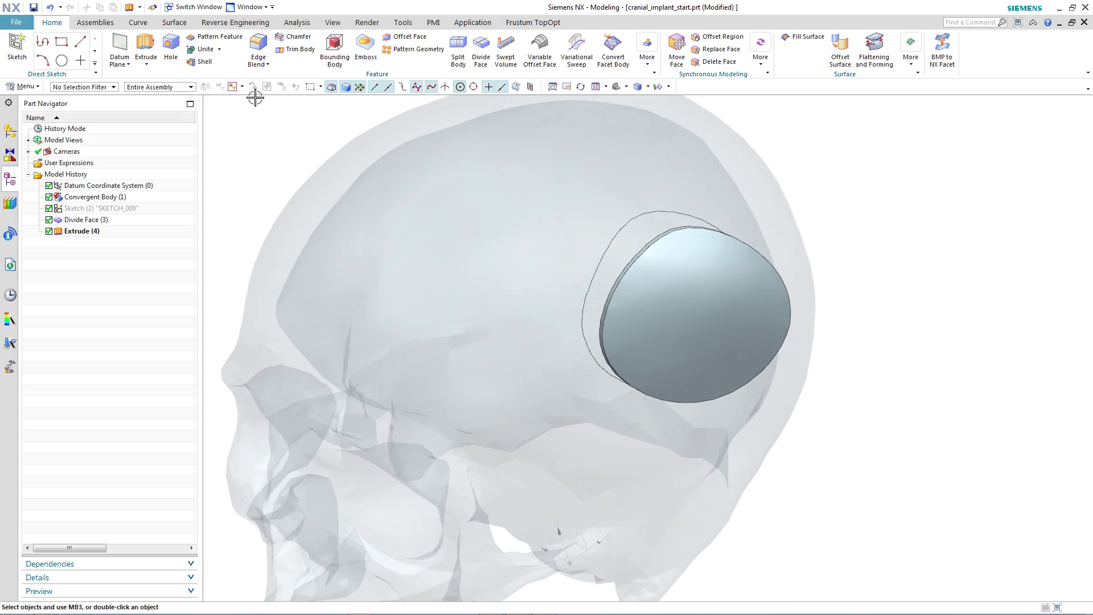
Offset the implant plate's outer face outward by 2 mm.
{"action": "left_click", "coordinate": [410, 36]}
{"action": "scroll", "coordinate": [596, 263], "scroll_direction": "up", "scroll_amount": 3}
{"action": "middle_click_drag", "start_coordinate": [654, 251], "coordinate": [707, 203]}
{"action": "left_click", "coordinate": [708, 204]}
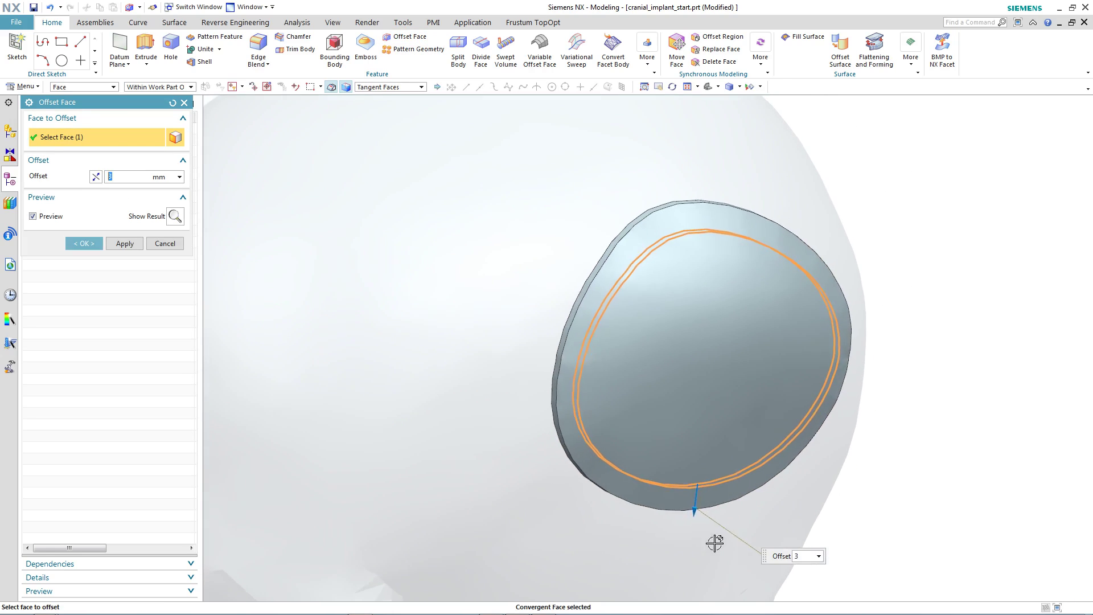
{"action": "left_click_drag", "start_coordinate": [693, 512], "coordinate": [693, 495]}
{"action": "middle_click", "coordinate": [966, 319]}
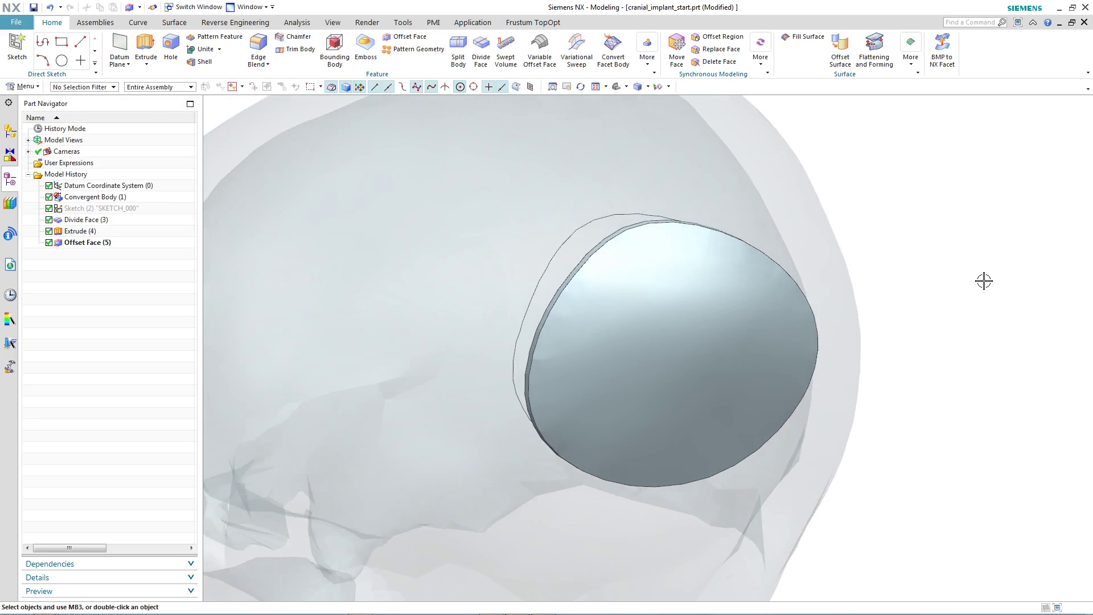
{"action": "mouse_move", "coordinate": [984, 281]}
{"action": "middle_mouse_down"}
{"action": "mouse_move", "coordinate": [349, 262]}
{"action": "mouse_move", "coordinate": [256, 227]}
{"action": "middle_mouse_up"}
Show the loop sketch again and draw a 1 mm diameter hole circle inside it.
{"action": "right_click", "coordinate": [146, 209]}
{"action": "left_click", "coordinate": [228, 212]}
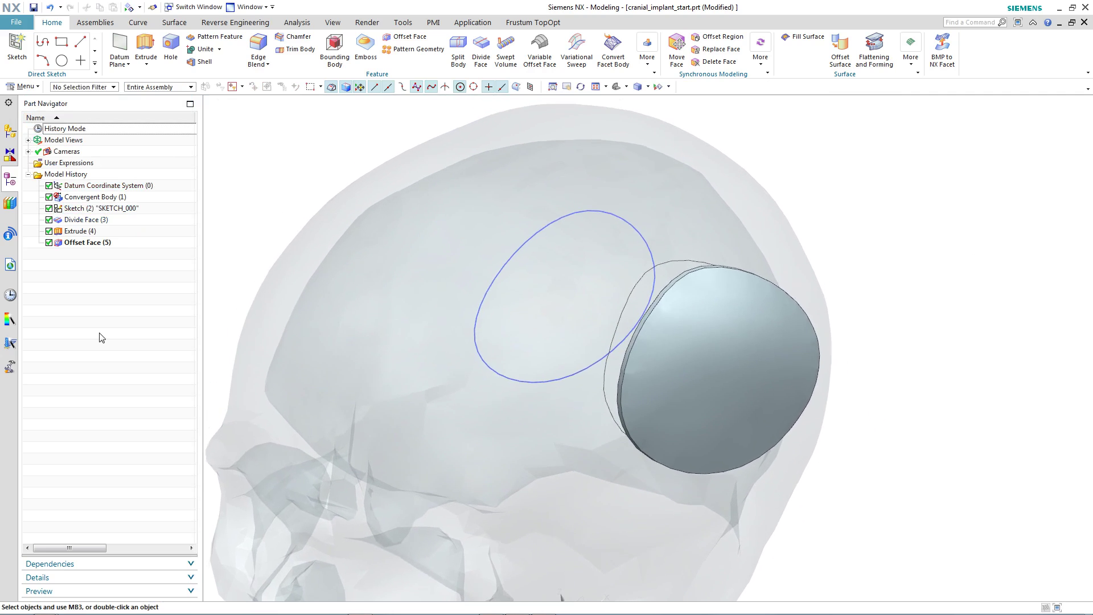
{"action": "left_click", "coordinate": [61, 60]}
{"action": "scroll", "coordinate": [563, 295], "scroll_direction": "up", "scroll_amount": 1}
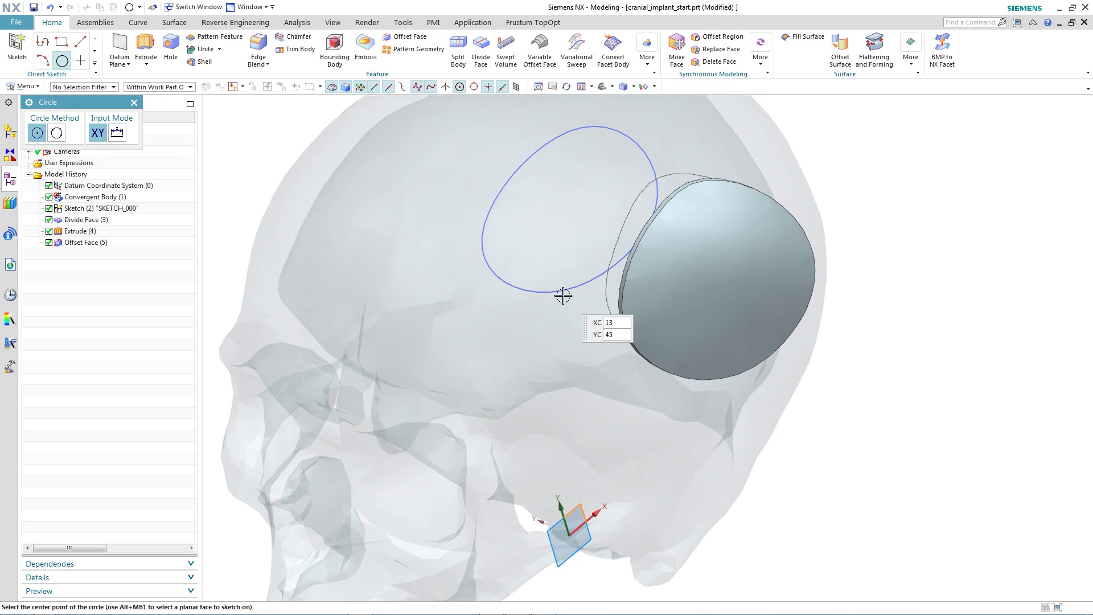
{"action": "scroll", "coordinate": [564, 296], "scroll_direction": "up", "scroll_amount": 2}
{"action": "left_click", "coordinate": [573, 263]}
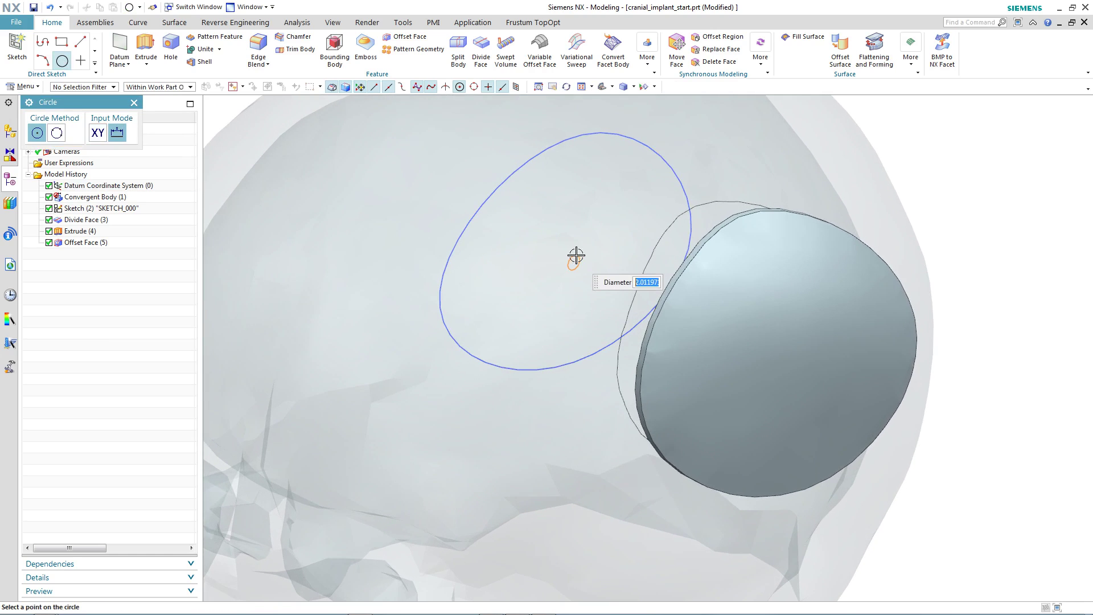
{"action": "left_click", "coordinate": [576, 255]}
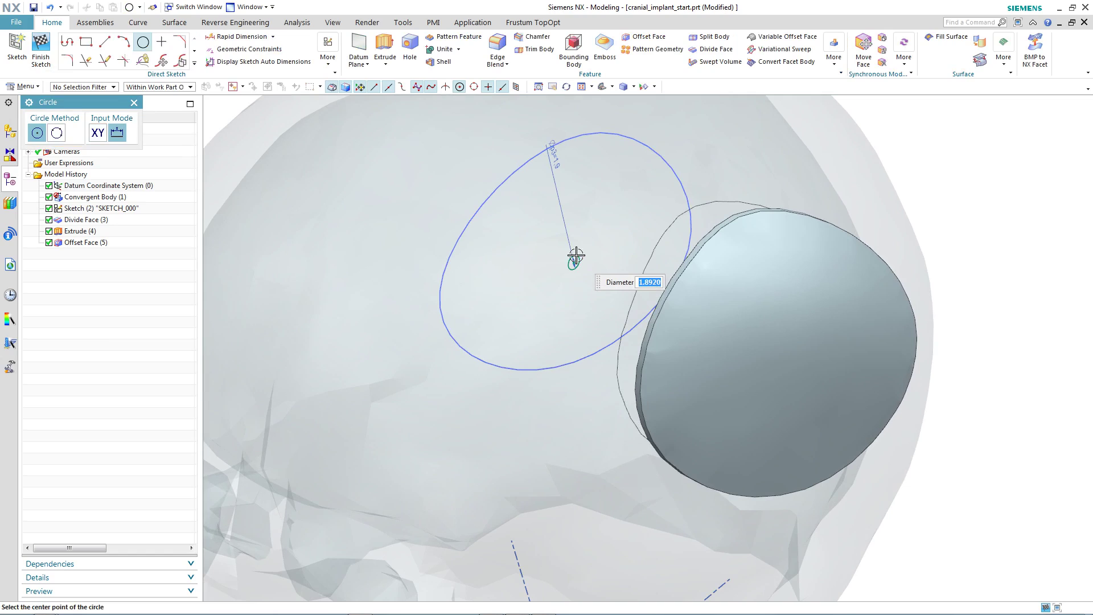
{"action": "type", "text": "1"}
{"action": "key", "text": "Return"}
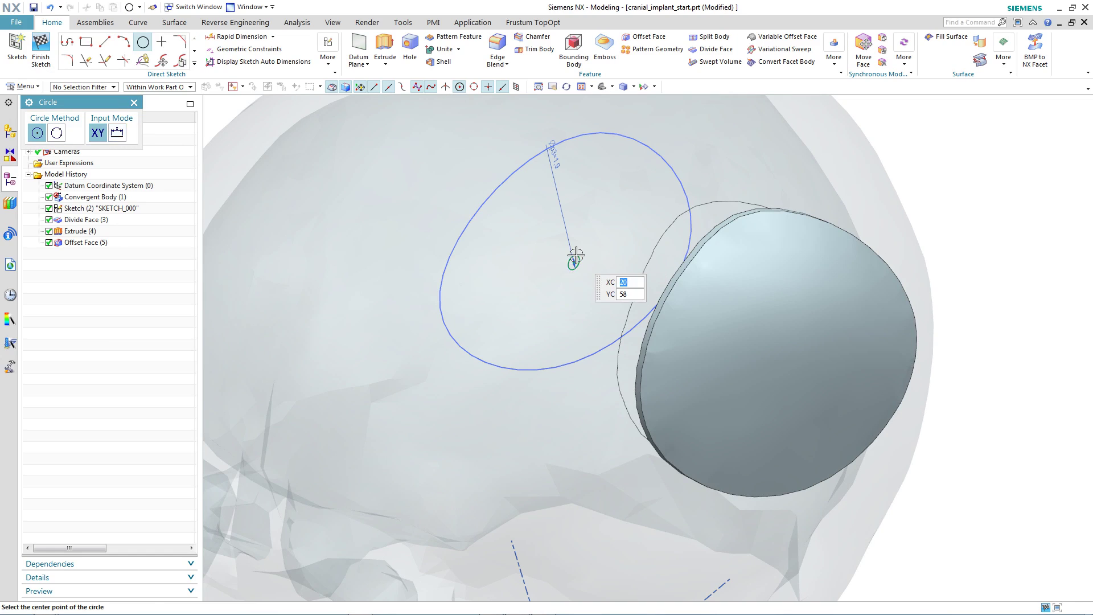
{"action": "key", "text": "Escape"}
Set the circle's diameter dimension to 1 mm.
{"action": "double_click", "coordinate": [555, 160]}
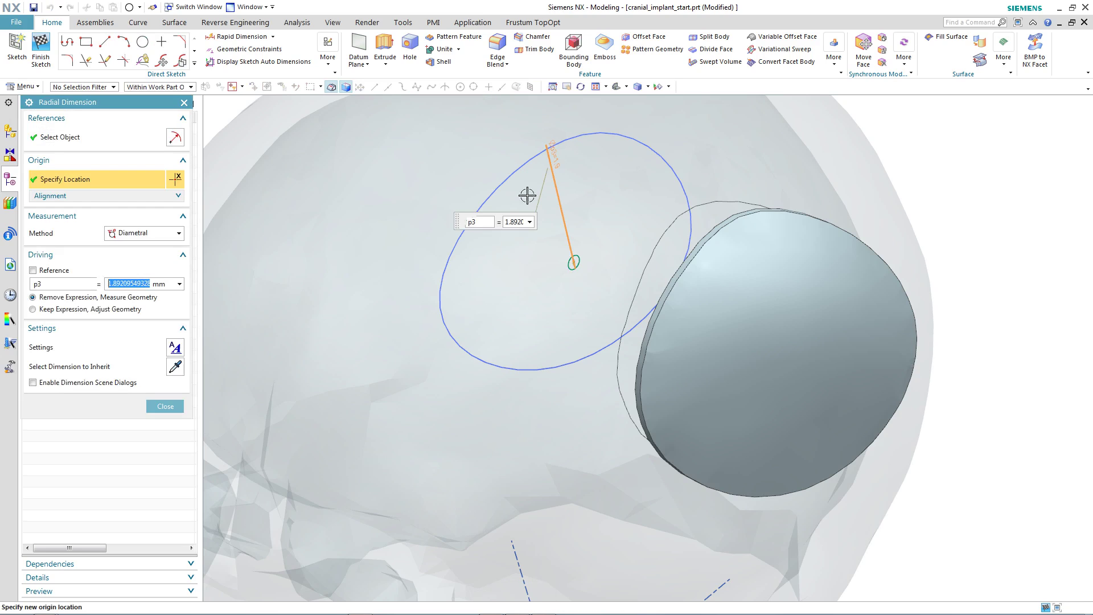
{"action": "type", "text": "1"}
{"action": "key", "text": "Return"}
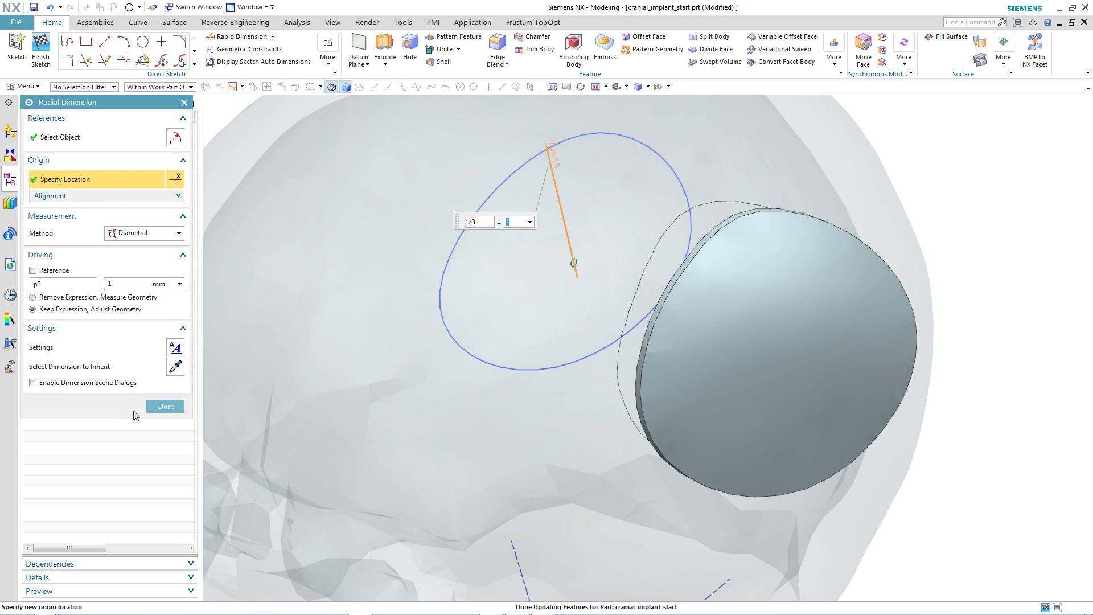
{"action": "left_click", "coordinate": [159, 407]}
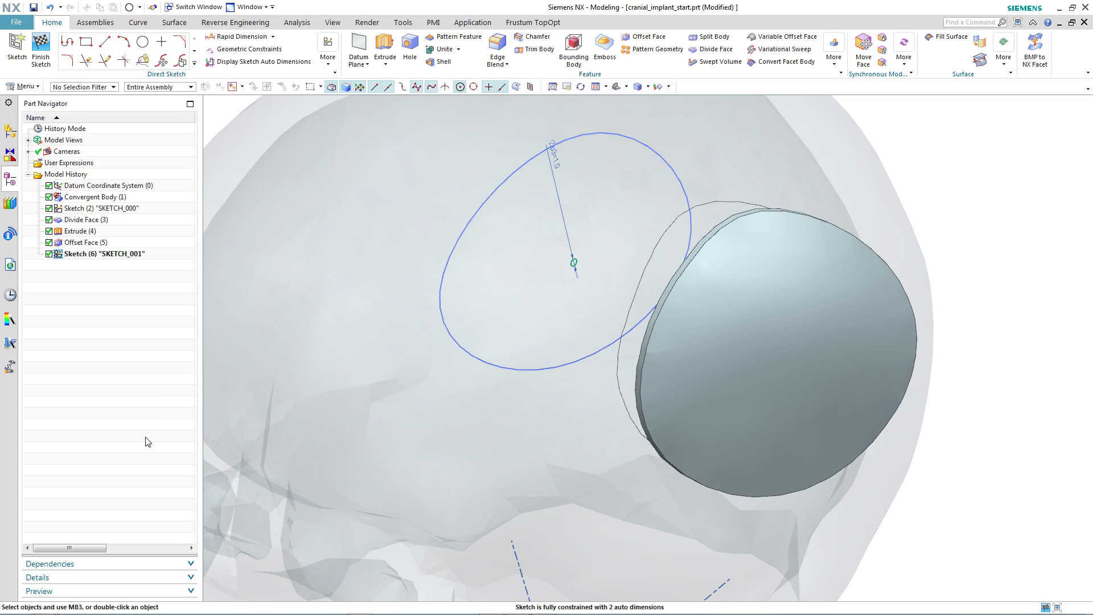
Pattern the 1 mm circle in a triangular 5 mm-pitch grid bounded by the ellipse.
{"action": "left_click", "coordinate": [41, 46]}
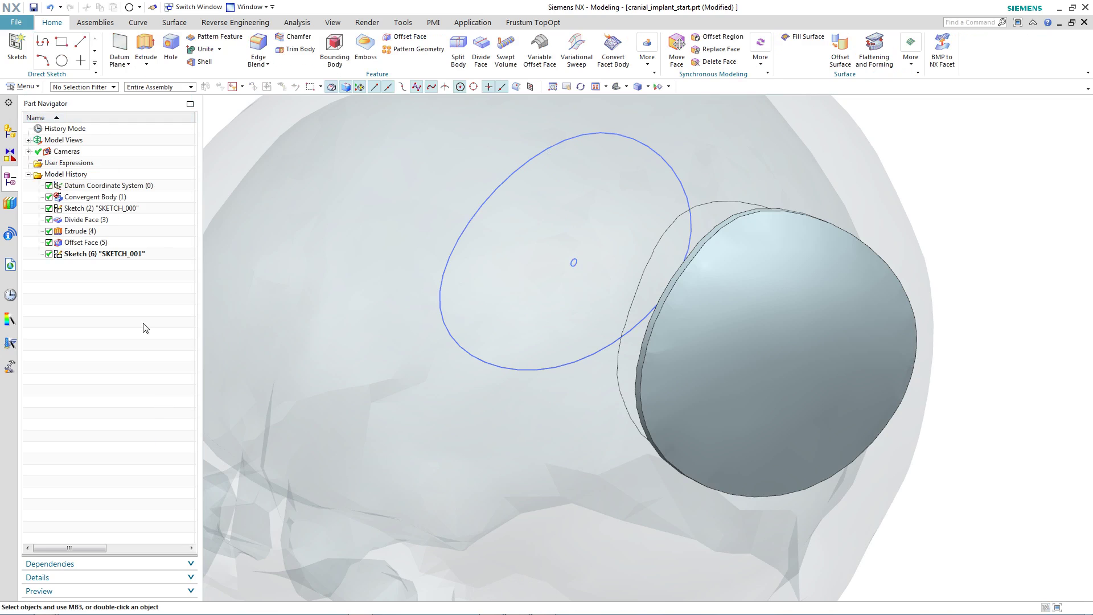
{"action": "left_click", "coordinate": [410, 48]}
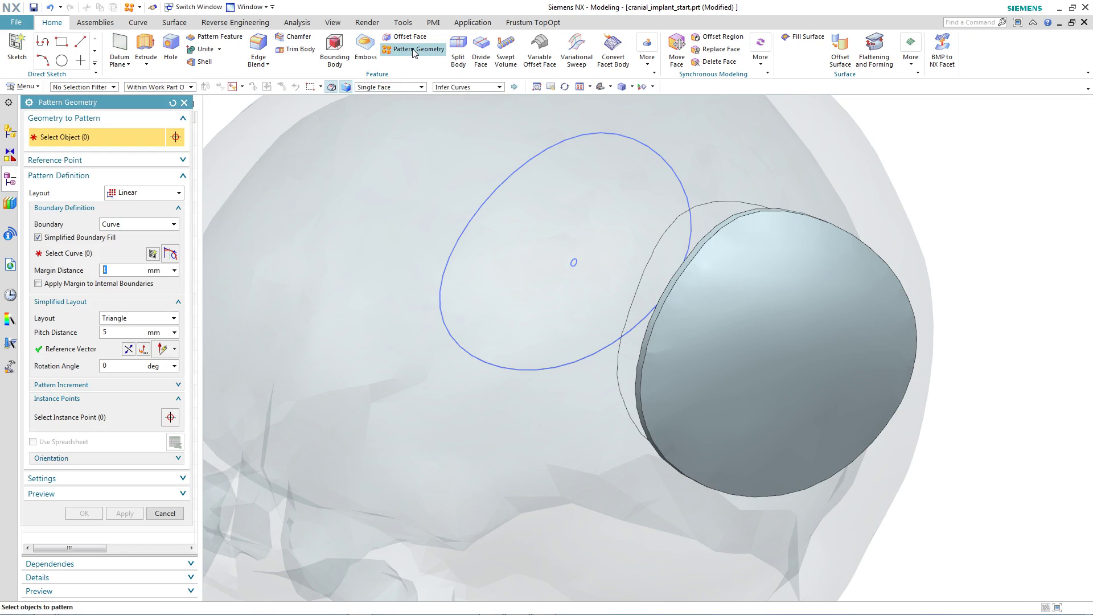
{"action": "left_click", "coordinate": [574, 263]}
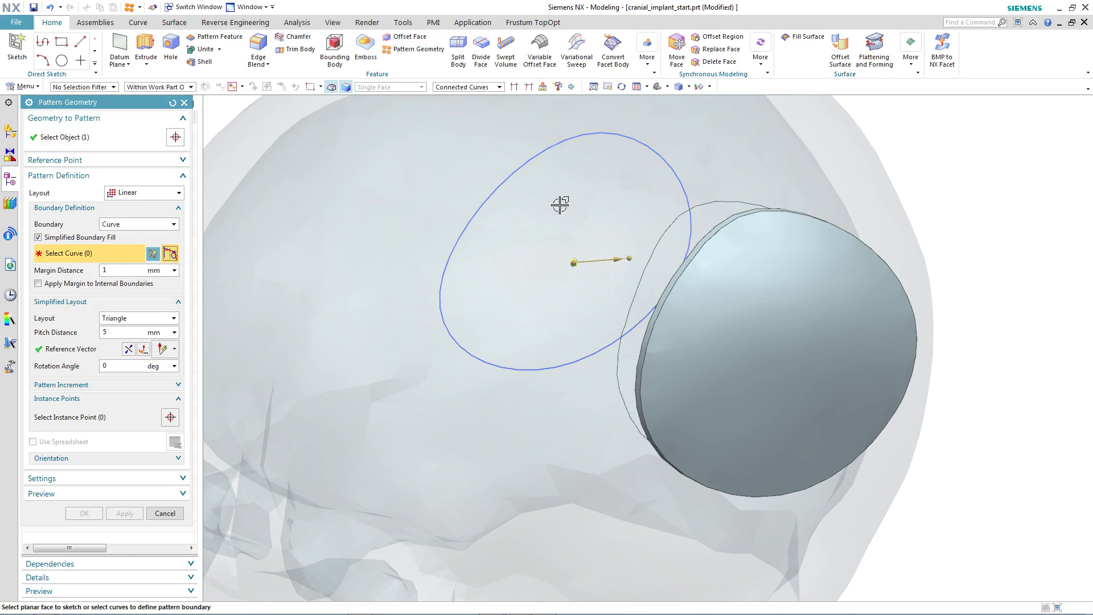
{"action": "left_click", "coordinate": [541, 152]}
{"action": "left_click", "coordinate": [142, 319]}
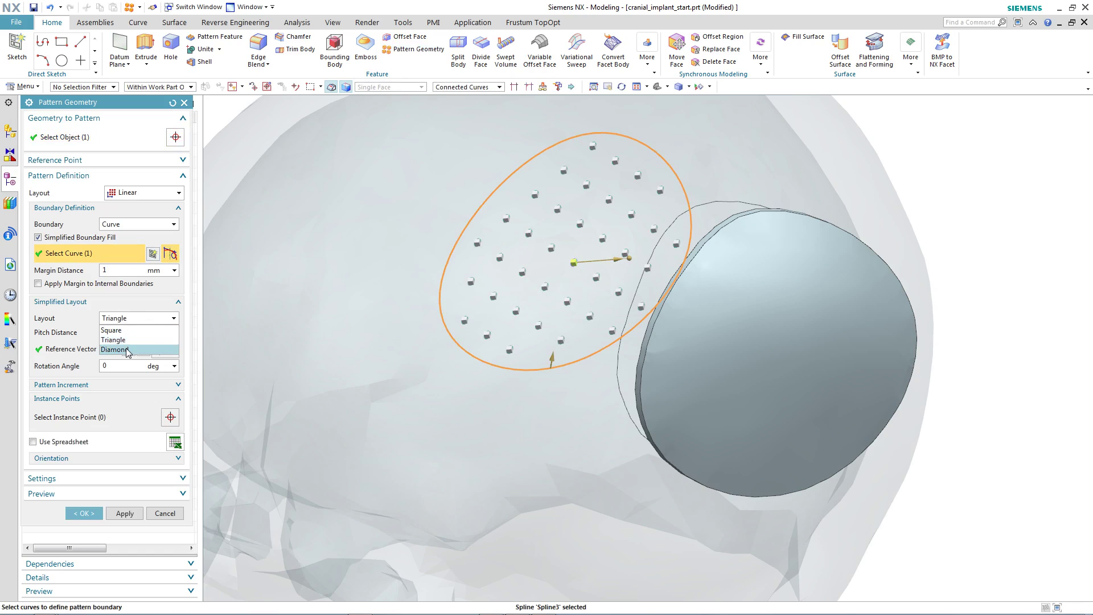
{"action": "left_click", "coordinate": [128, 349]}
{"action": "left_click", "coordinate": [137, 317]}
{"action": "left_click", "coordinate": [127, 340]}
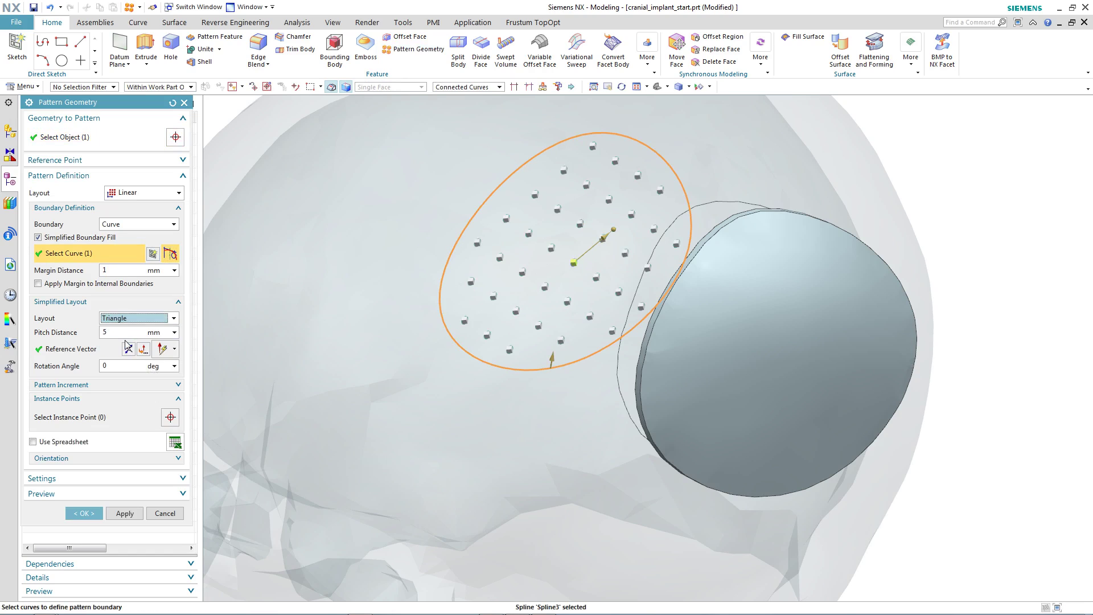
{"action": "left_click", "coordinate": [84, 513]}
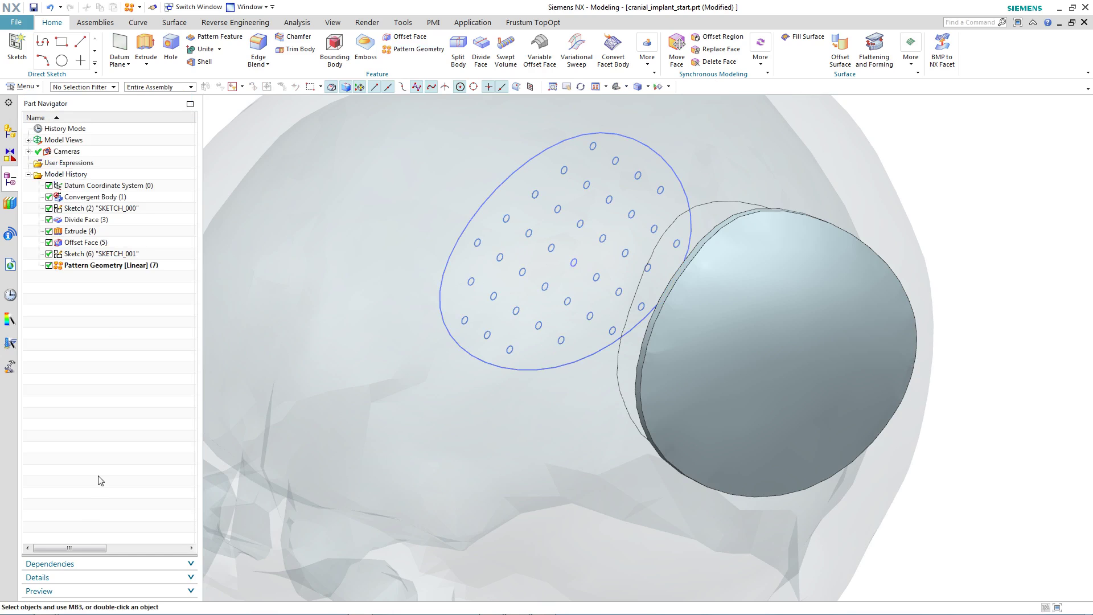
Extrude the 38 patterned circles 72 mm with Boolean set to Subtract.
{"action": "left_click", "coordinate": [146, 47]}
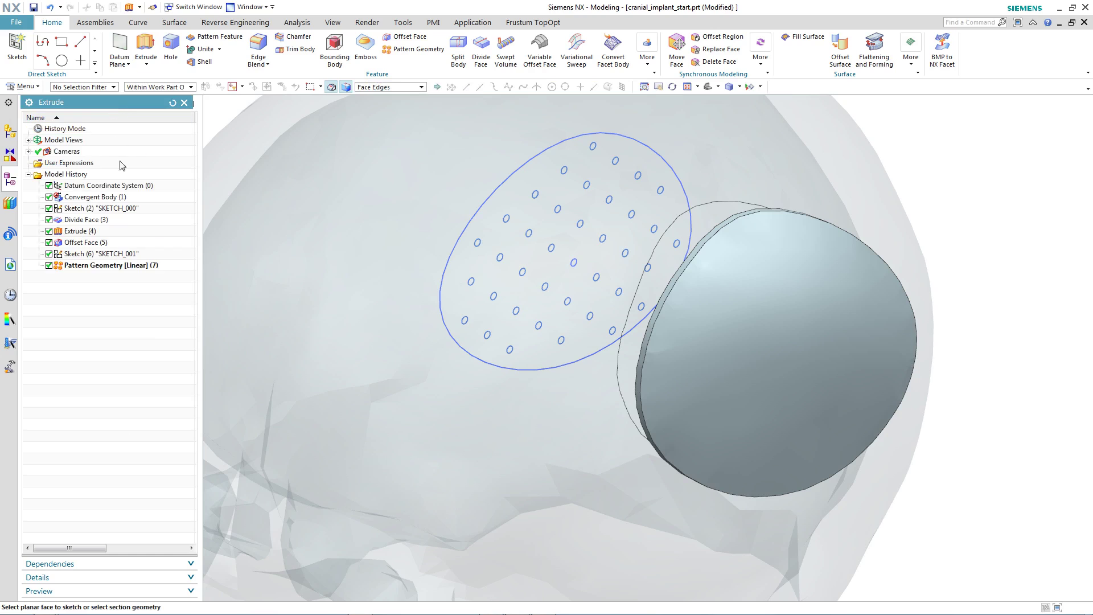
{"action": "left_click", "coordinate": [109, 264]}
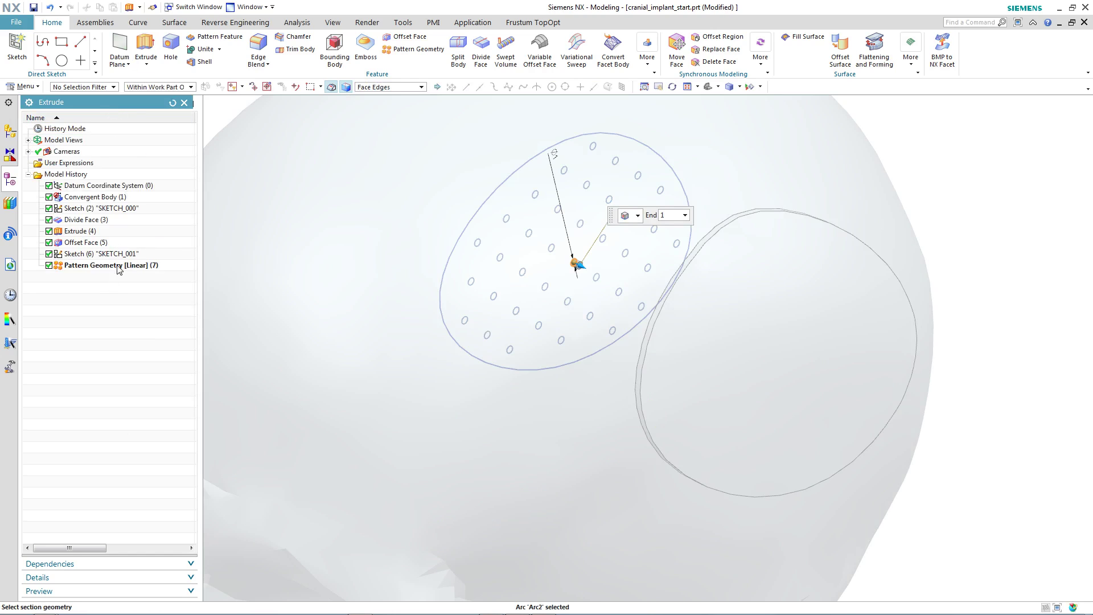
{"action": "left_click_drag", "start_coordinate": [580, 265], "coordinate": [1005, 462]}
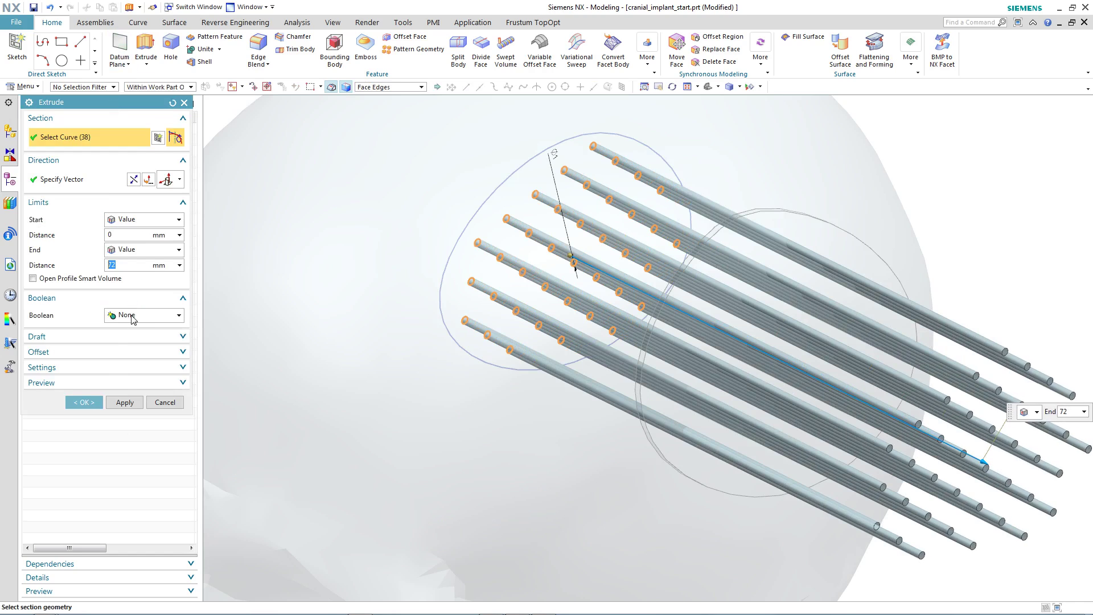
{"action": "left_click", "coordinate": [132, 316]}
{"action": "left_click", "coordinate": [134, 349]}
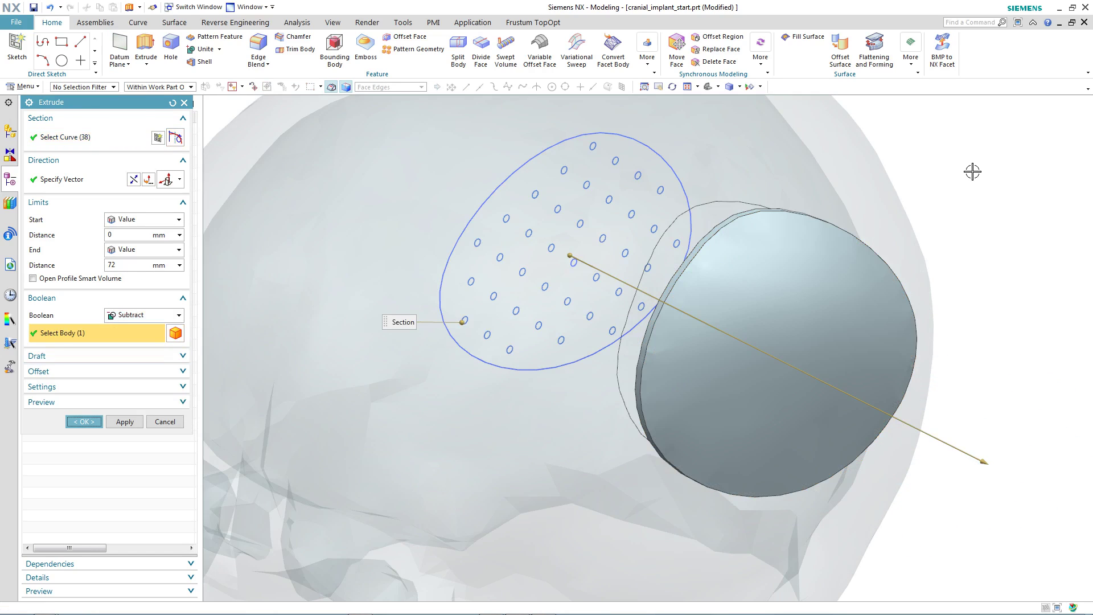
Accept the extrusion, cutting the holes through the implant plate.
{"action": "middle_click", "coordinate": [972, 171]}
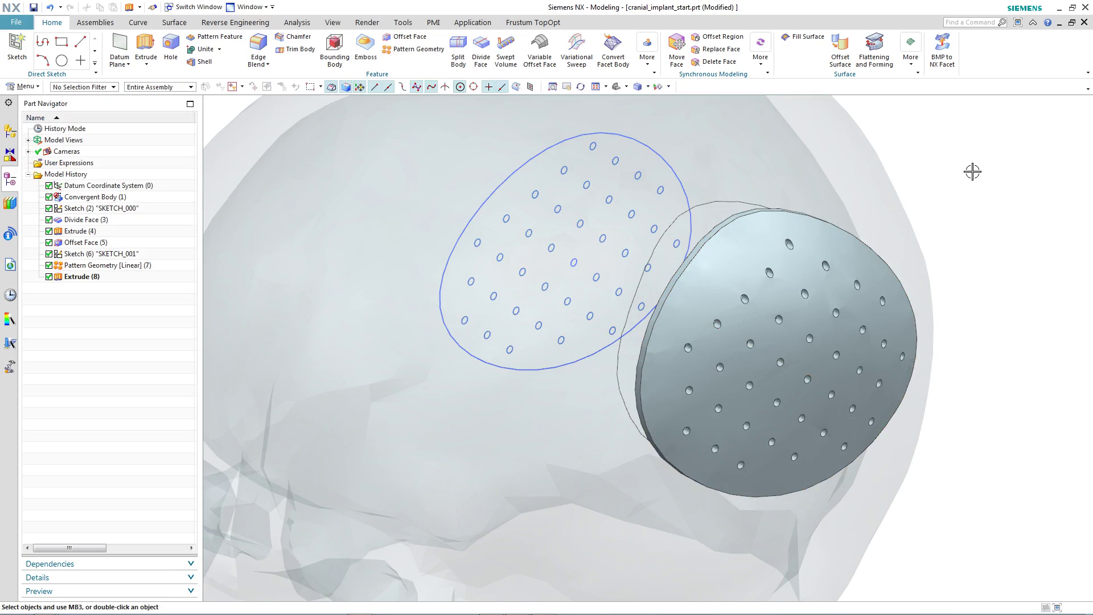
{"action": "key", "text": "F8"}
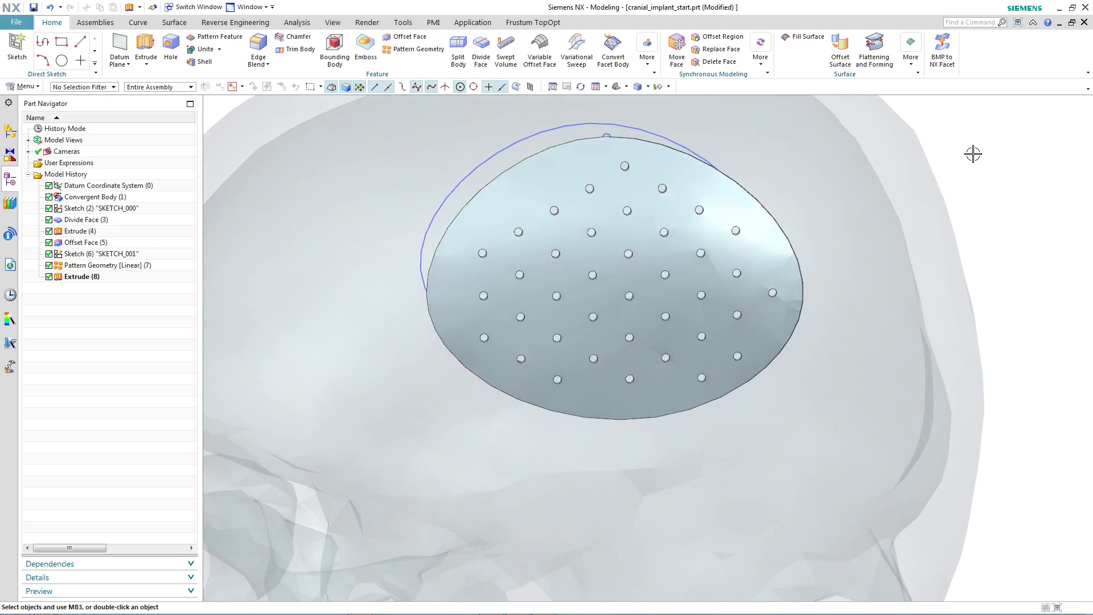
{"action": "mouse_move", "coordinate": [973, 154]}
{"action": "middle_mouse_down"}
{"action": "mouse_move", "coordinate": [961, 147]}
{"action": "mouse_move", "coordinate": [732, 224]}
{"action": "middle_mouse_up"}
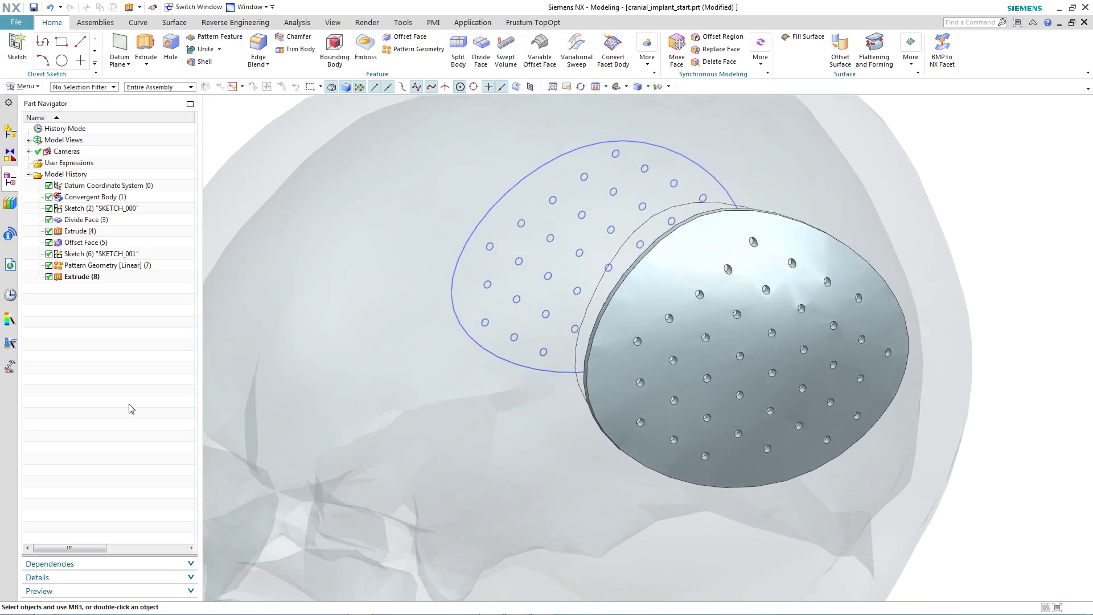
Stretch the ellipse boundary's left side and bottom point outward and finish the sketch.
{"action": "double_click", "coordinate": [453, 331]}
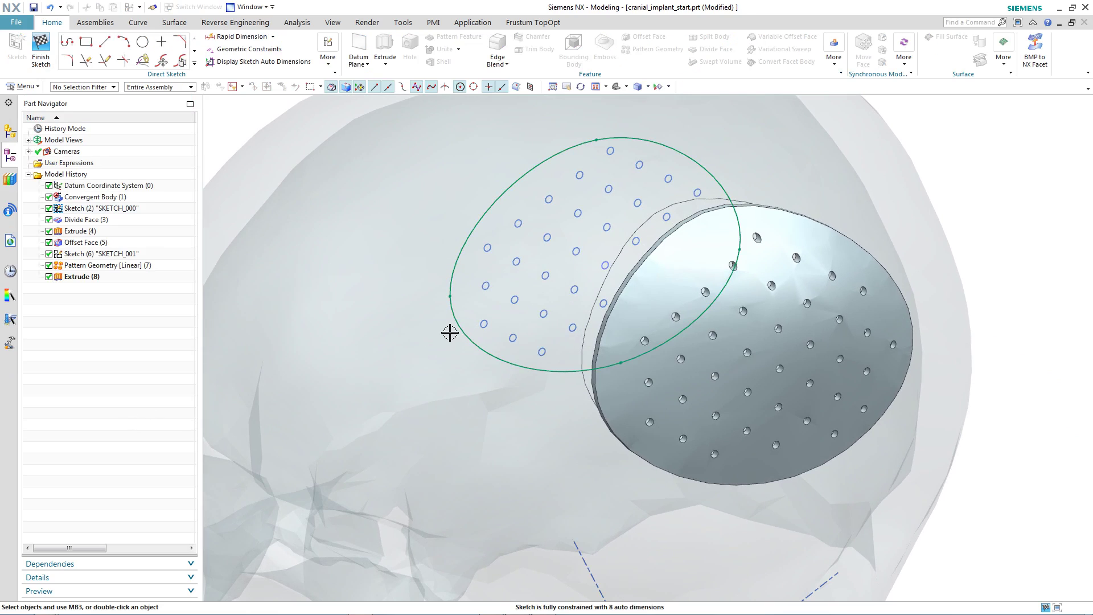
{"action": "left_click_drag", "start_coordinate": [449, 333], "coordinate": [453, 331]}
{"action": "left_click_drag", "start_coordinate": [620, 362], "coordinate": [626, 381]}
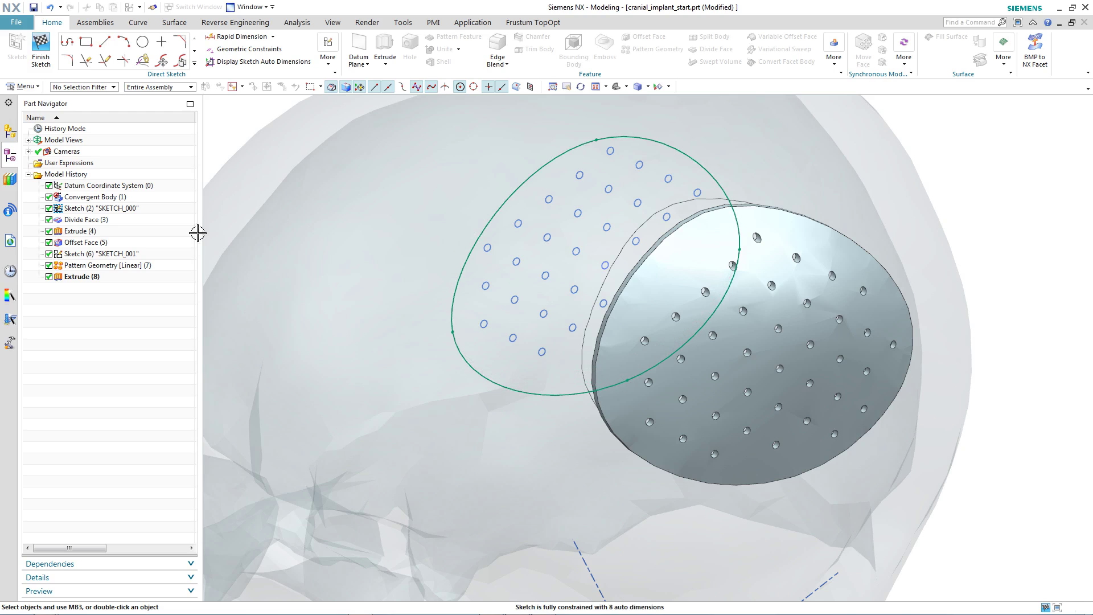
{"action": "left_click", "coordinate": [49, 54]}
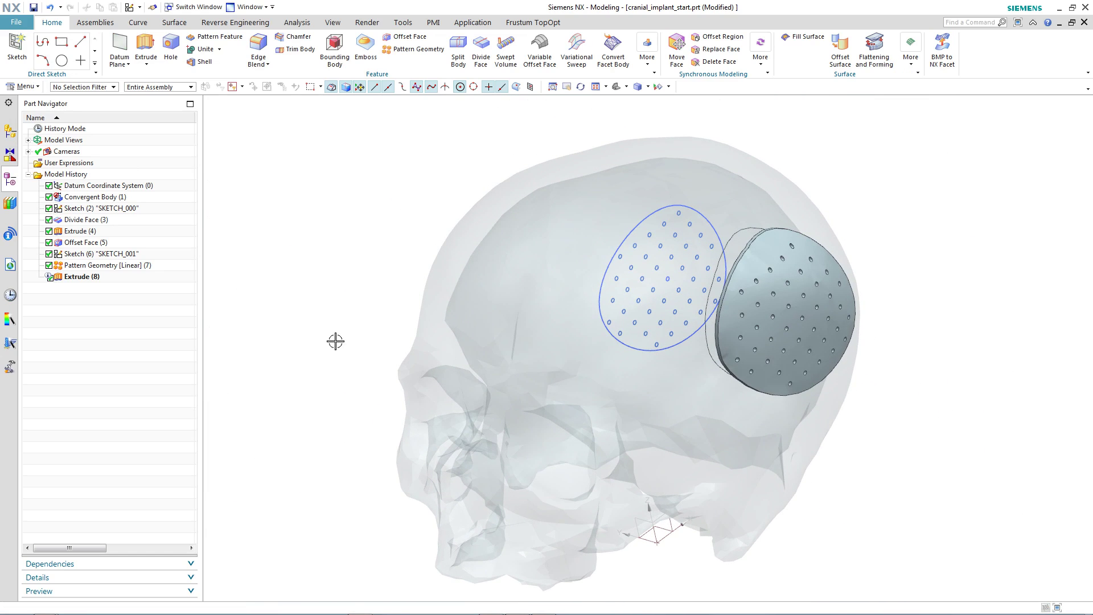
Hide all curves and sketches.
{"action": "key", "text": "ctrl+w"}
{"action": "left_click", "coordinate": [188, 199]}
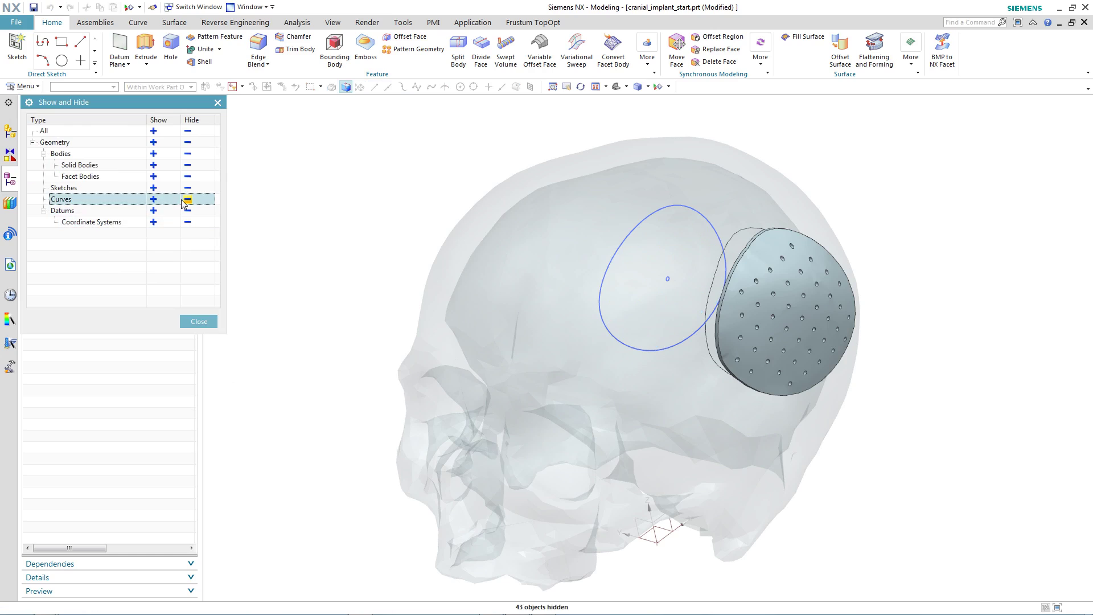
{"action": "left_click", "coordinate": [187, 187]}
{"action": "left_click", "coordinate": [198, 321]}
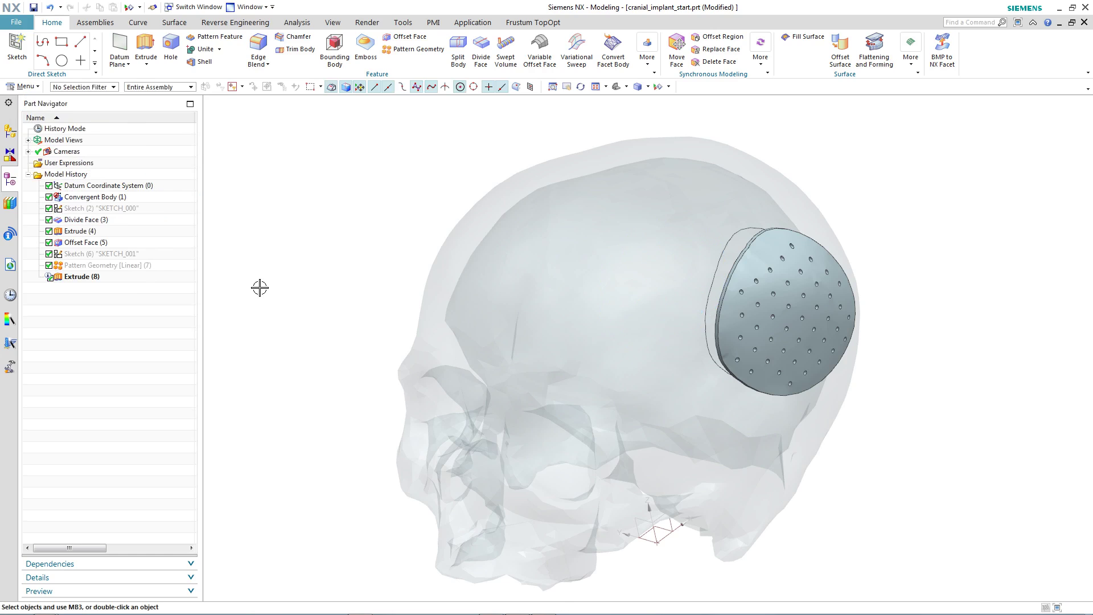
Colour the implant body blue.
{"action": "key", "text": "ctrl+b"}
{"action": "left_click", "coordinate": [816, 224]}
{"action": "middle_click", "coordinate": [488, 137]}
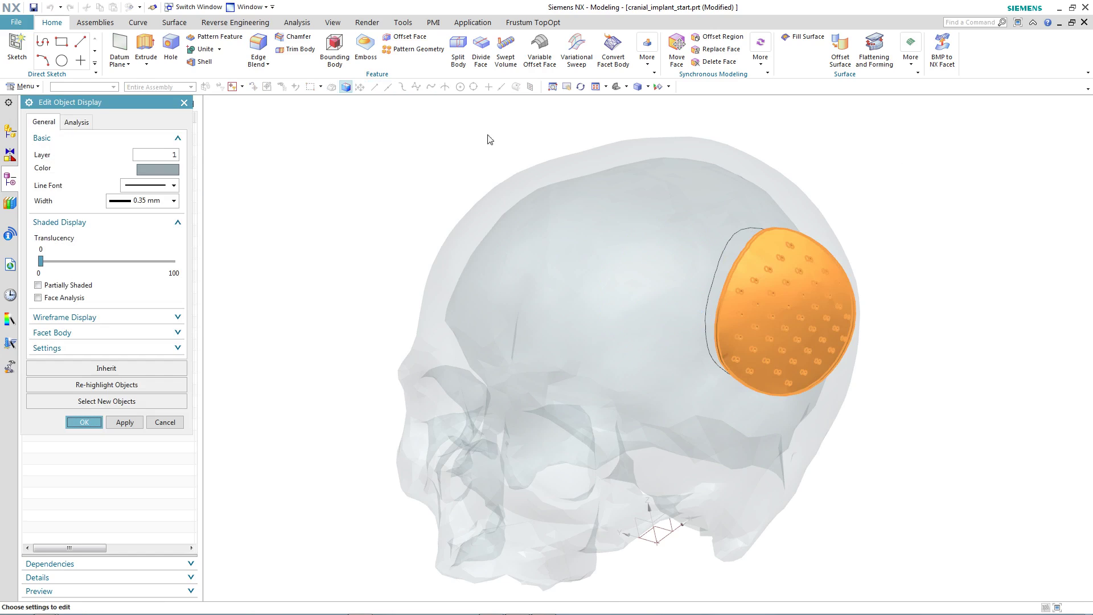
{"action": "left_click", "coordinate": [168, 172]}
{"action": "left_click", "coordinate": [133, 136]}
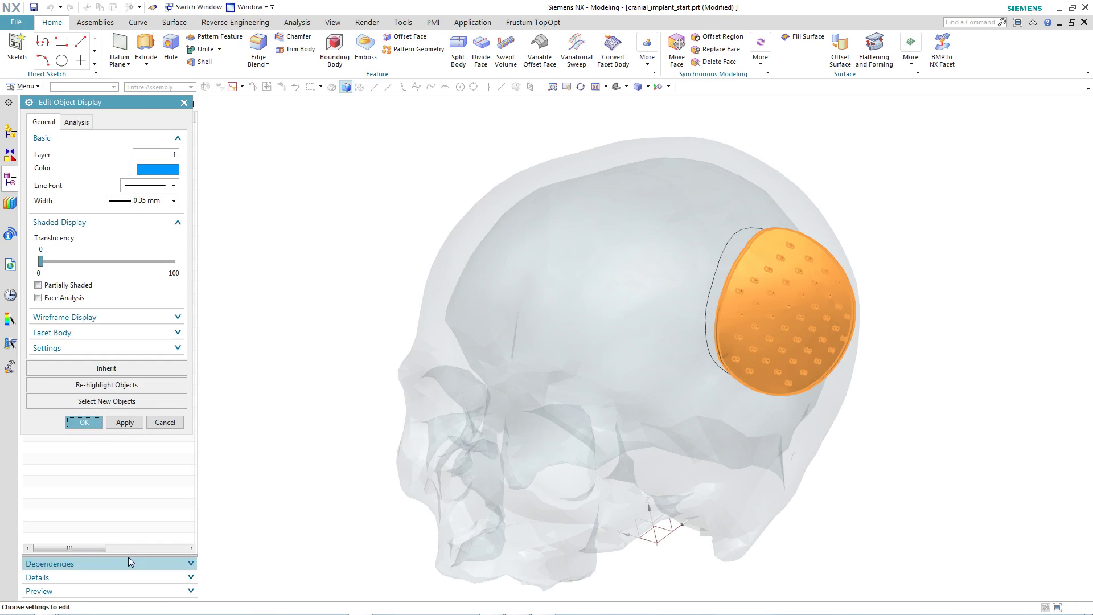
{"action": "left_click", "coordinate": [119, 423]}
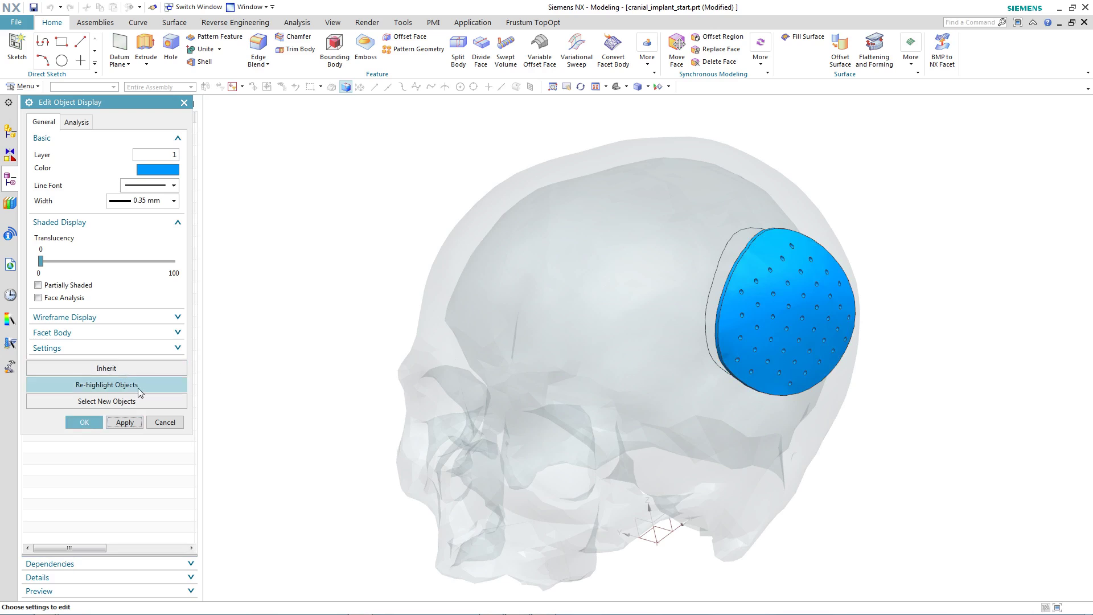
Set the skull's translucency to 0 so it displays fully opaque.
{"action": "left_click", "coordinate": [131, 401]}
{"action": "left_click", "coordinate": [439, 264]}
{"action": "middle_click", "coordinate": [401, 233]}
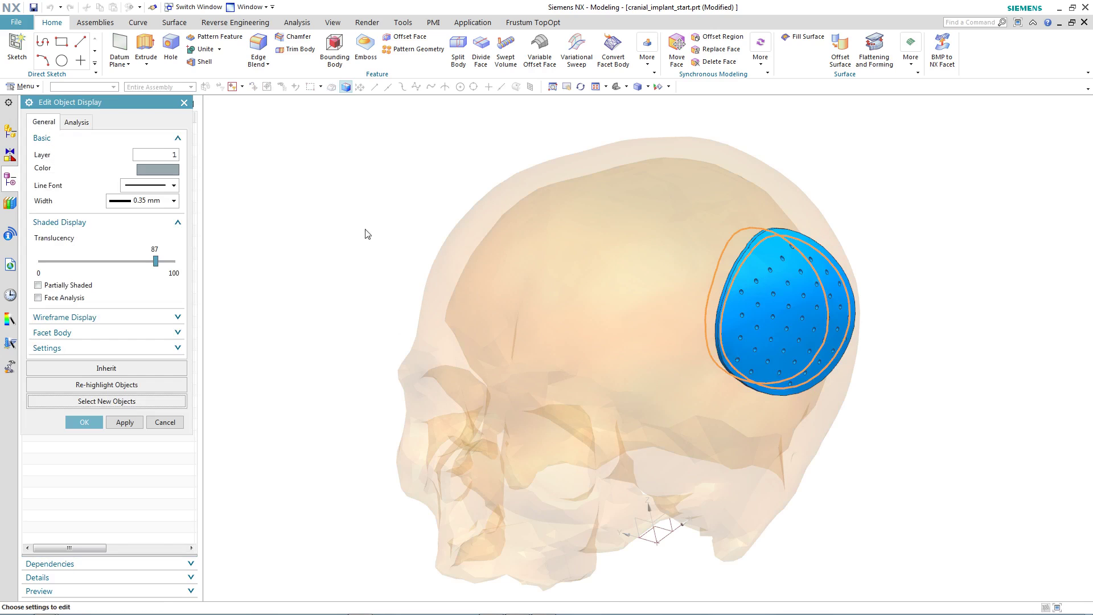
{"action": "left_click", "coordinate": [164, 260]}
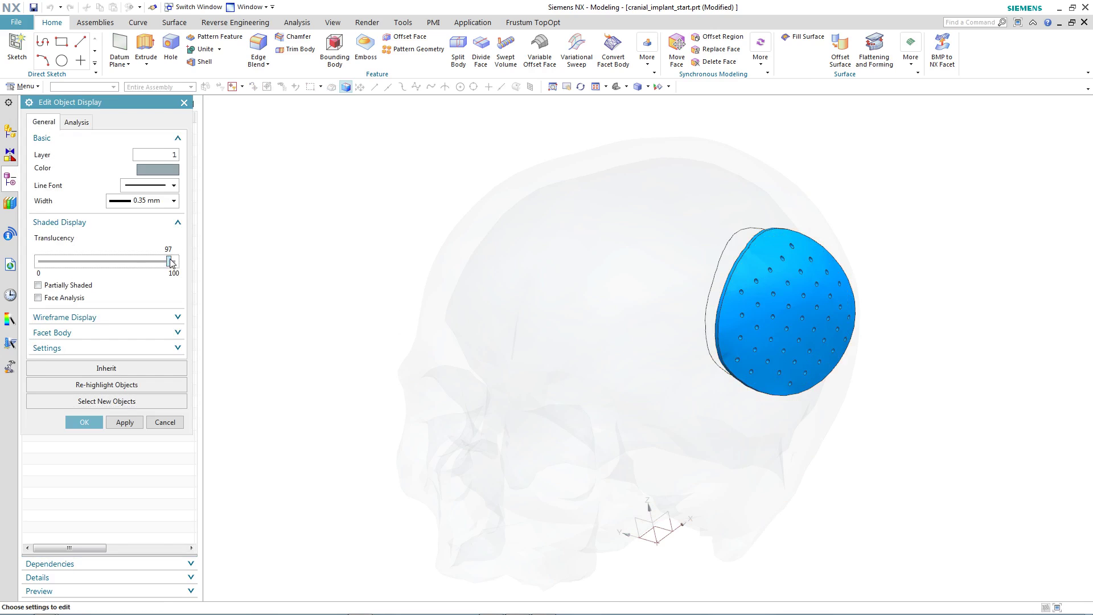
{"action": "left_click_drag", "start_coordinate": [171, 262], "coordinate": [41, 261]}
{"action": "left_click", "coordinate": [82, 422]}
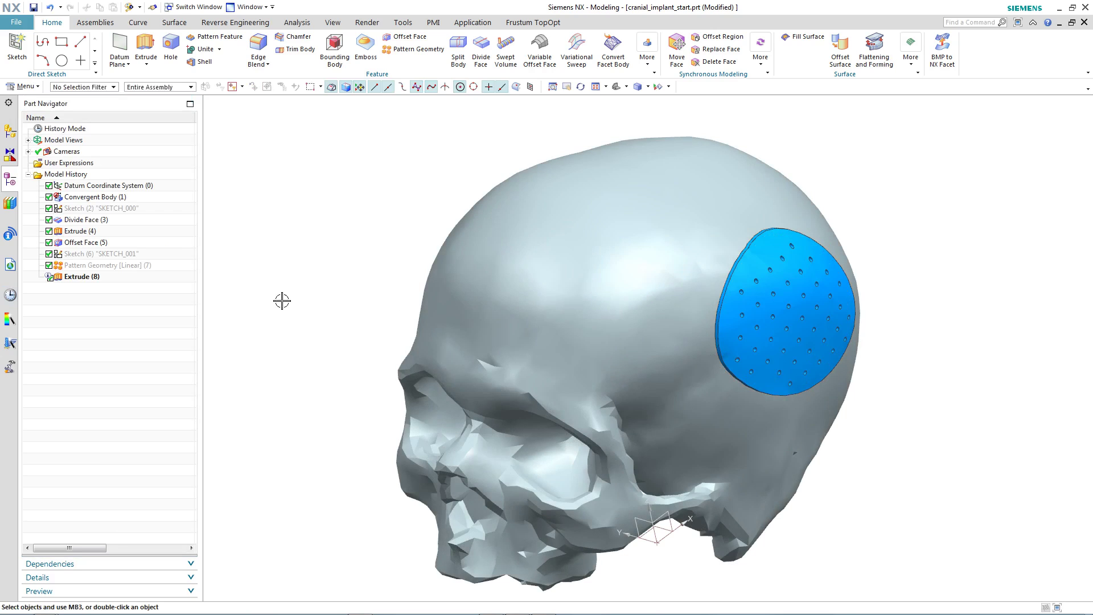